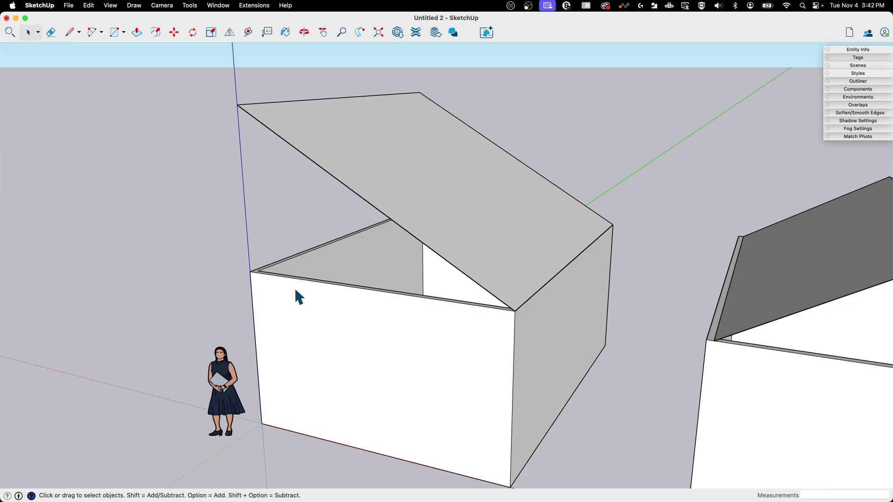
- Examine the row of houses and the gap between the first house's walls and its single-slope roof
scroll(324, 98, down, 10)
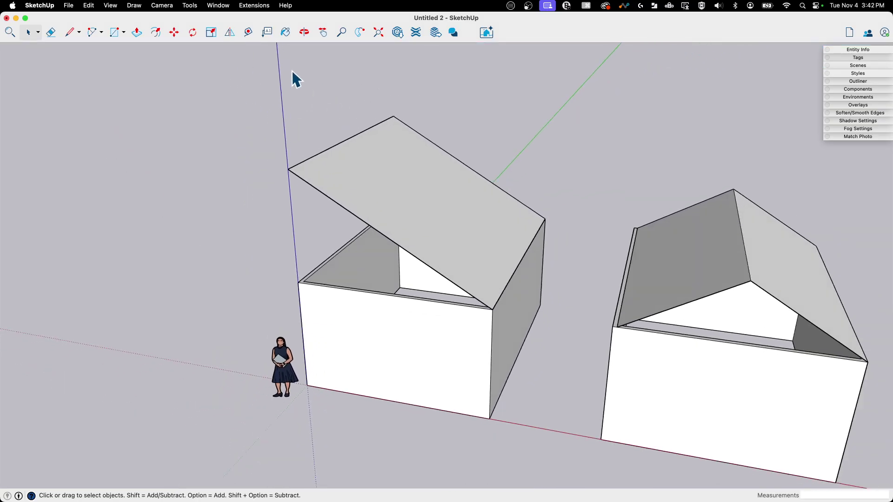
scroll(414, 236, up, 4)
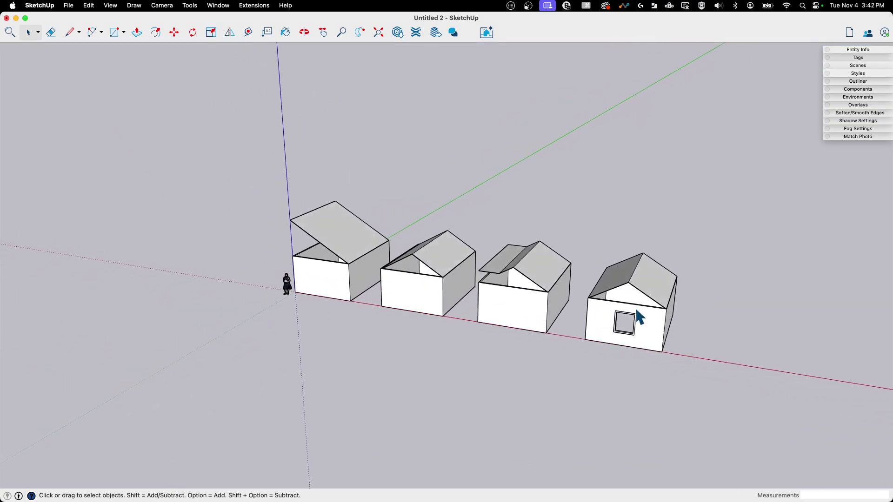
scroll(362, 263, up, 10)
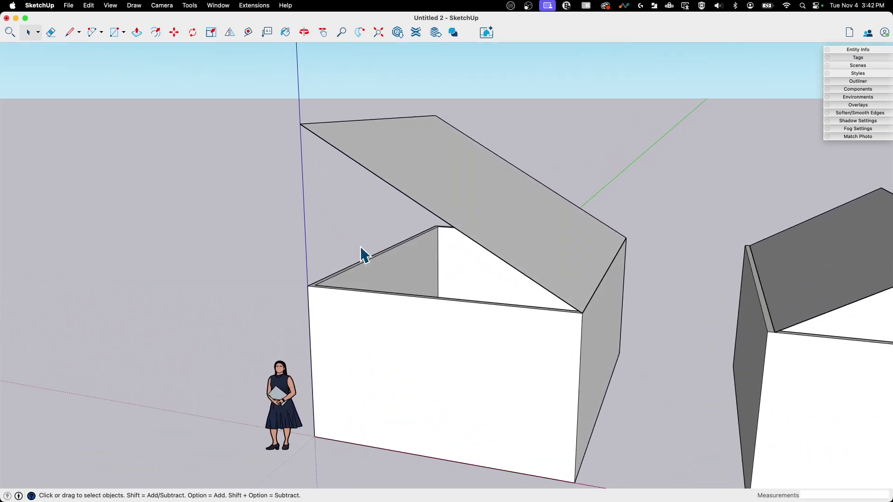
scroll(360, 253, down, 5)
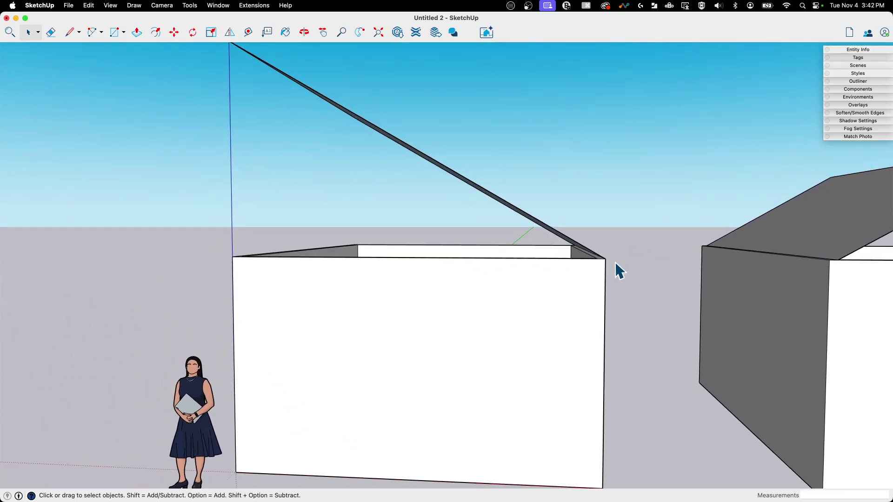
scroll(610, 266, down, 1)
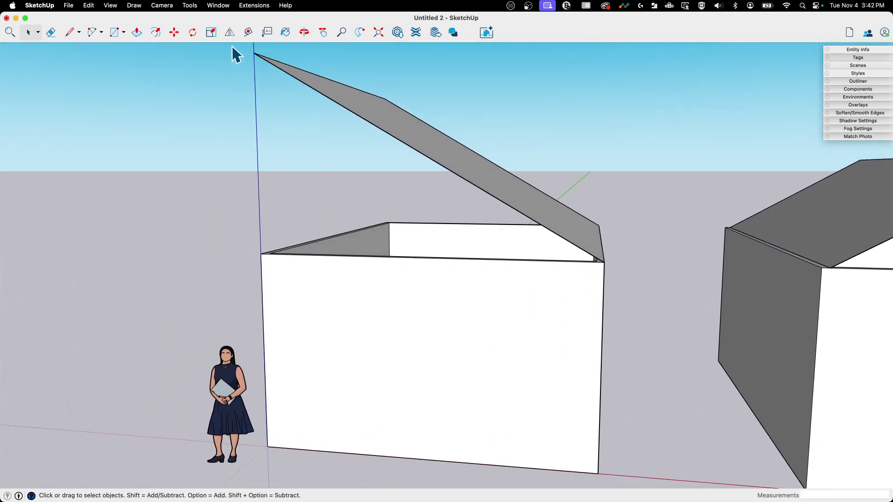
scroll(232, 47, up, 1)
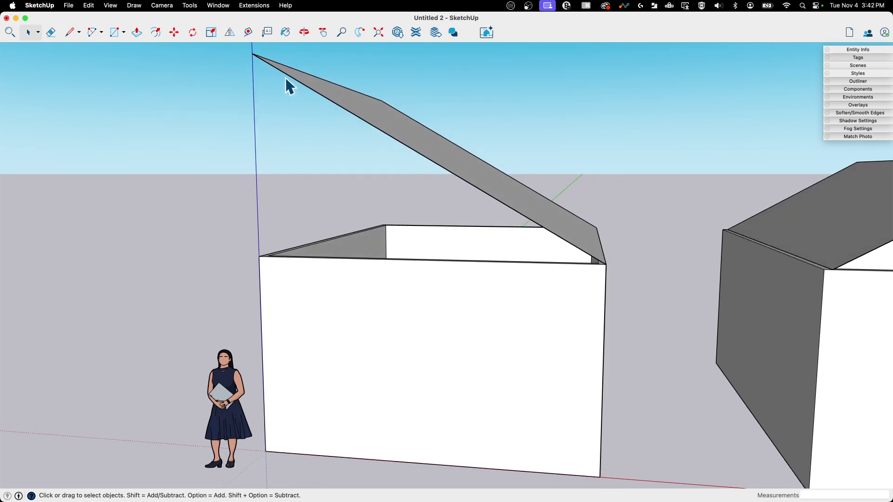
scroll(611, 262, up, 6)
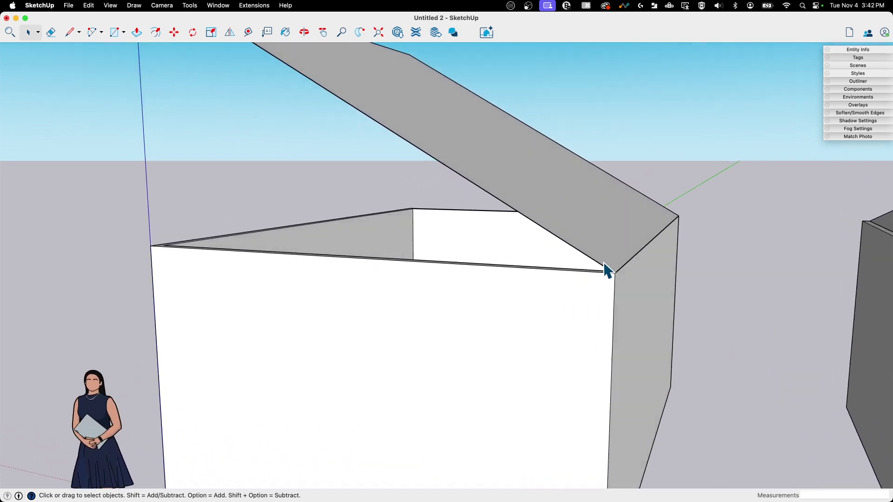
scroll(559, 252, down, 6)
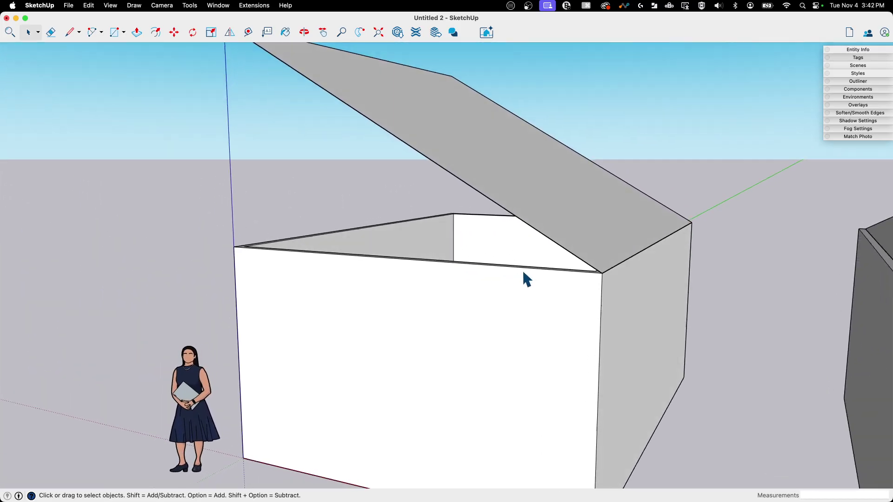
- Examine the corner of the first house where the low end of the roof meets the wall top
middle_drag(523, 272, 579, 247)
mouse_move(361, 223)
middle_down()
mouse_move(432, 222)
mouse_move(463, 246)
mouse_move(453, 222)
mouse_move(482, 257)
mouse_move(572, 281)
mouse_move(579, 265)
mouse_move(571, 262)
mouse_move(565, 279)
mouse_move(578, 251)
mouse_move(508, 220)
mouse_move(545, 222)
mouse_move(518, 243)
middle_up()
click(578, 264)
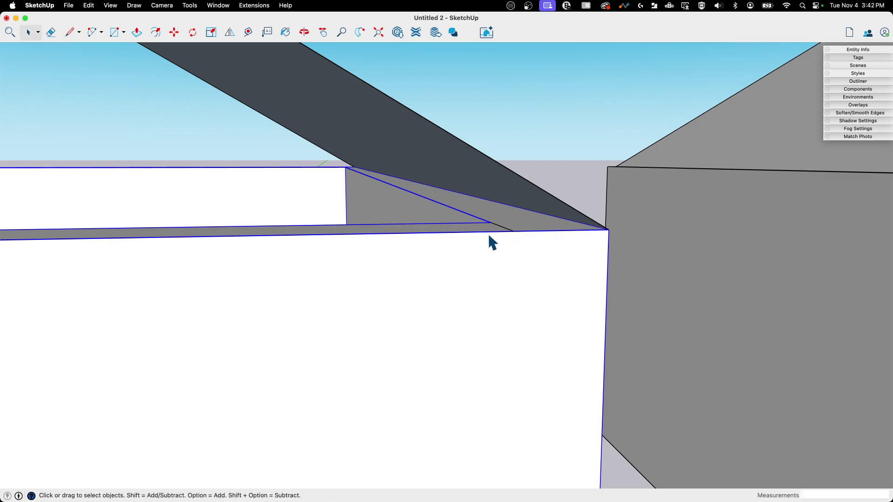
click(502, 229)
mouse_move(502, 229)
middle_down()
mouse_move(480, 227)
mouse_move(449, 196)
mouse_move(515, 210)
mouse_move(442, 219)
mouse_move(335, 114)
mouse_move(302, 258)
mouse_move(224, 242)
mouse_move(237, 160)
middle_up()
key(space)
scroll(523, 266, up, 3)
scroll(654, 291, up, 6)
scroll(590, 282, down, 1)
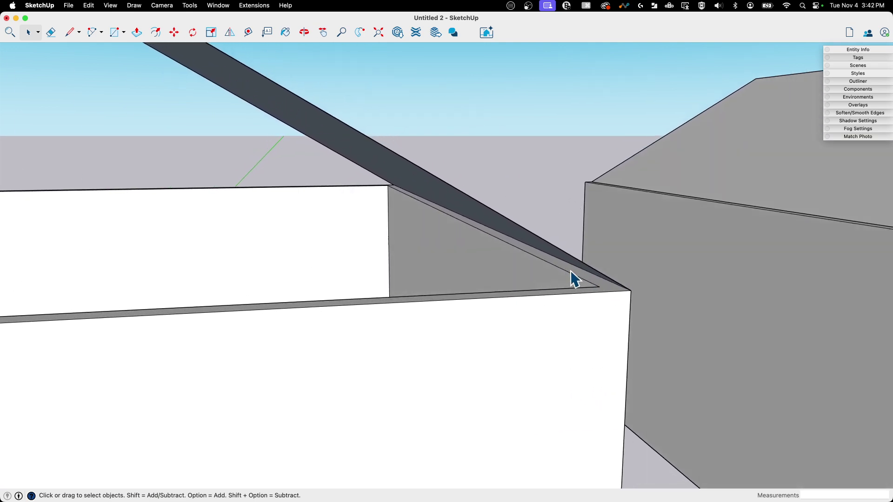
scroll(570, 269, down, 8)
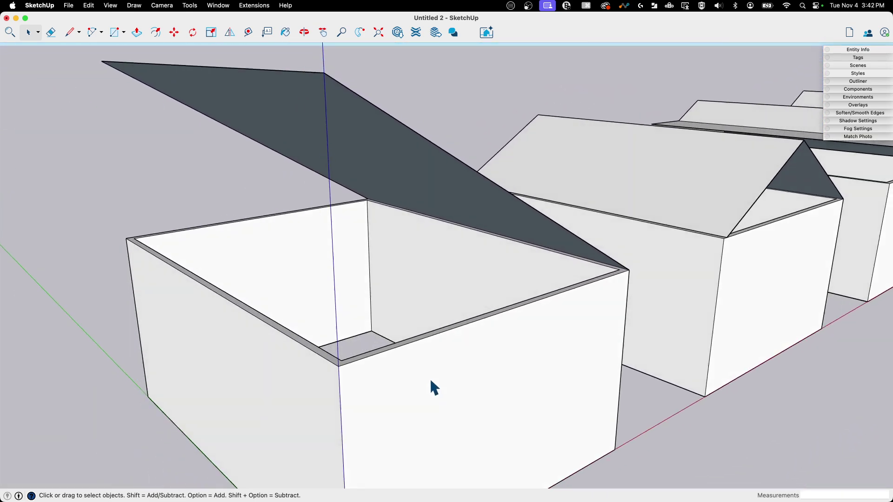
- Inspect the first house's flat wall tops and roof underside, comparing the inner and outer wall edges with the slope
middle_drag(430, 381, 364, 386)
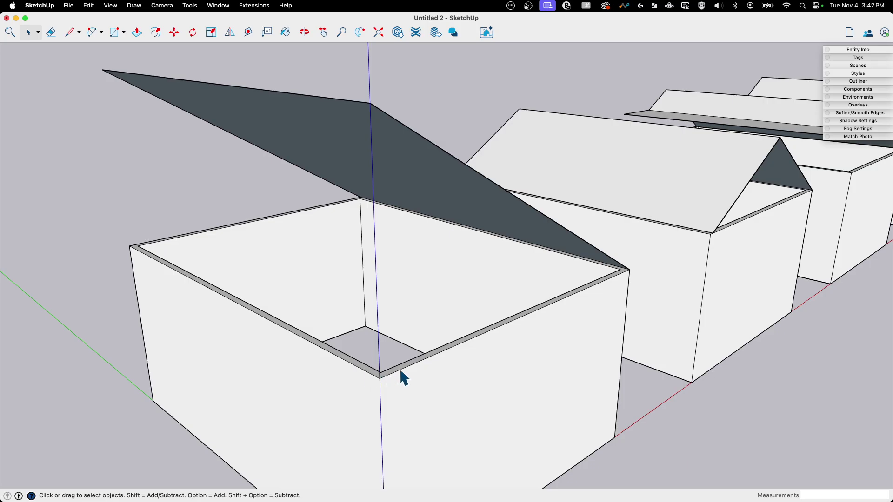
middle_drag(400, 367, 399, 367)
middle_drag(369, 397, 306, 293)
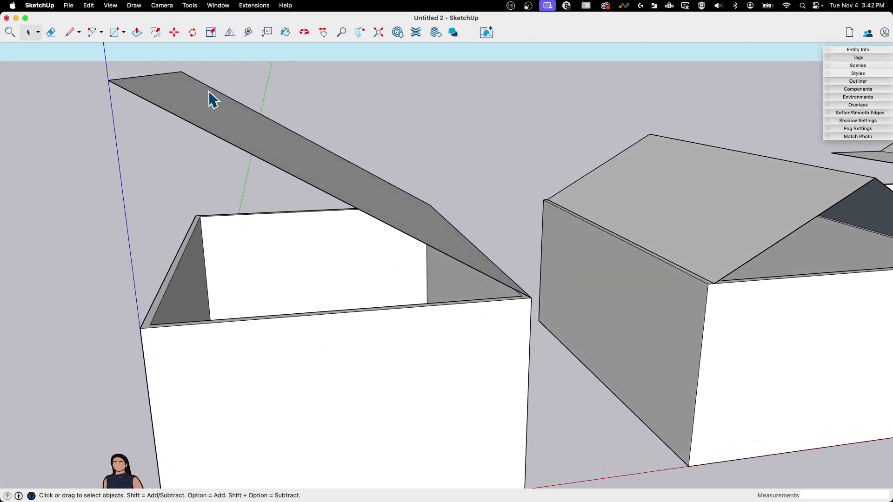
middle_drag(161, 102, 471, 170)
scroll(430, 256, up, 4)
scroll(454, 263, up, 3)
scroll(517, 247, up, 3)
scroll(526, 245, up, 3)
scroll(530, 247, up, 3)
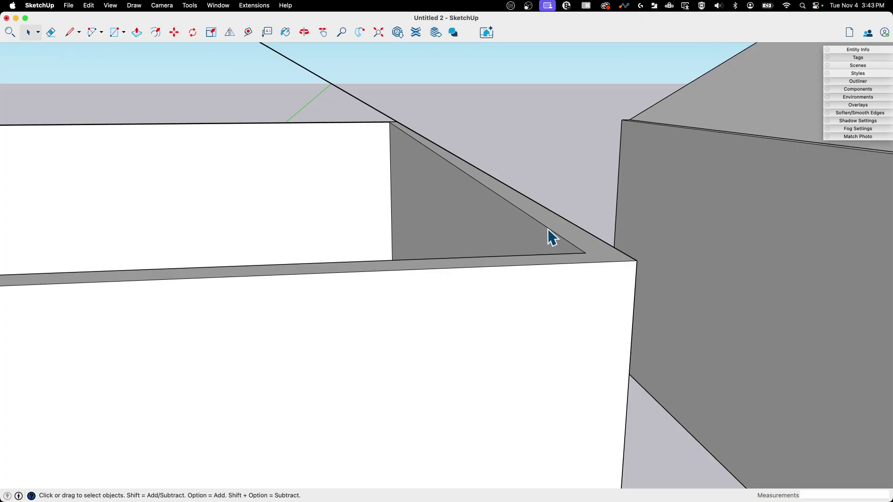
scroll(551, 236, down, 10)
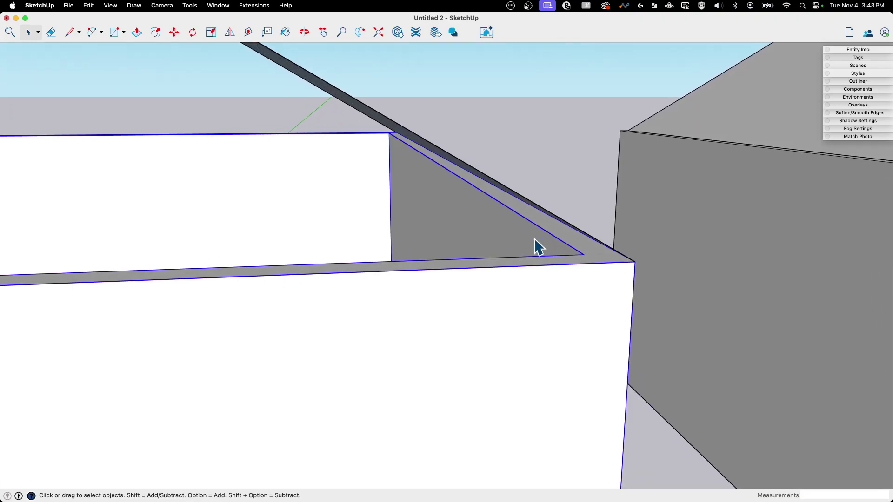
- Open the first house's wall group and raise the low wall's inner top edge about 2 1/16" to the roof
scroll(395, 212, up, 2)
scroll(488, 213, up, 8)
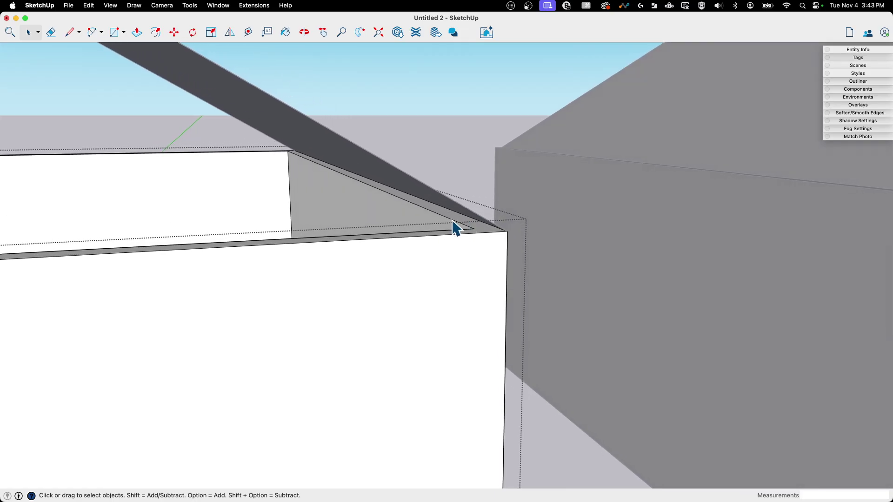
scroll(454, 225, down, 2)
click(454, 225)
key(m)
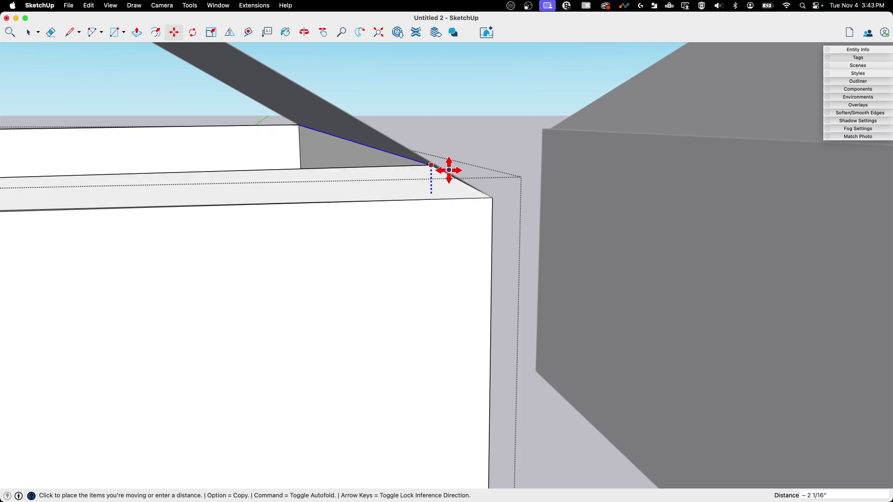
middle_drag(440, 223, 336, 319)
middle_drag(500, 234, 459, 224)
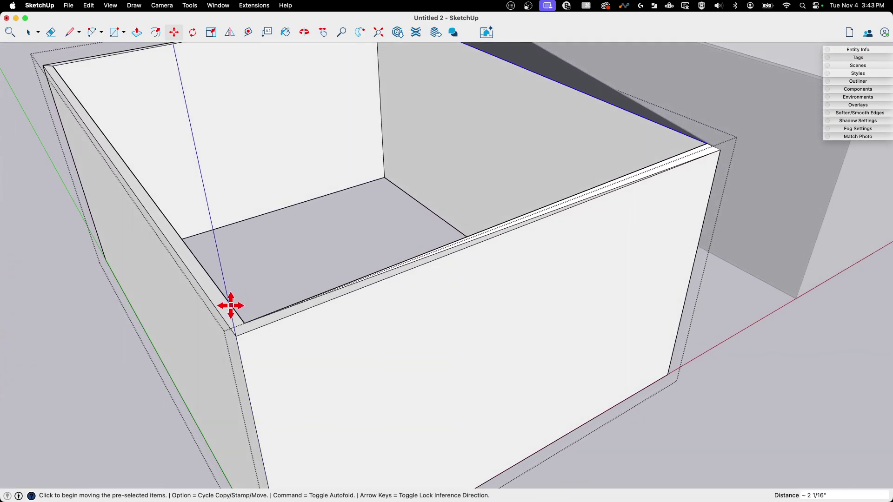
- Move the tall side wall's inner top edge vertically up to the roof underside, about 8' 6 5/8"
key(m)
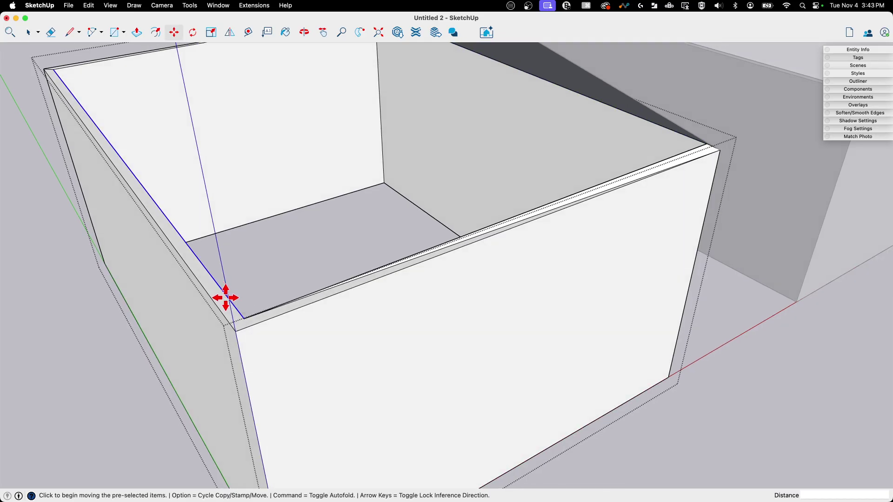
click(225, 297)
scroll(213, 193, down, 3)
scroll(212, 194, up, 3)
scroll(211, 195, down, 3)
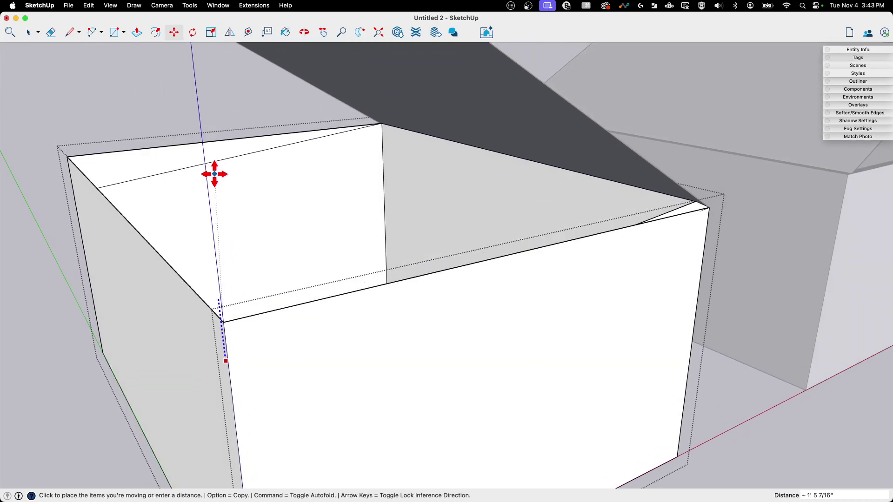
middle_drag(213, 173, 293, 142)
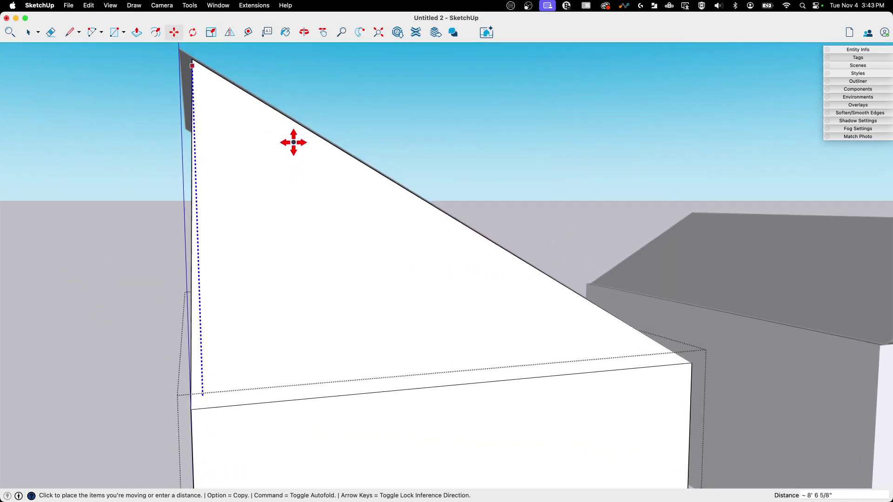
click(188, 65)
scroll(319, 293, down, 3)
- Move the tall side wall's outer top edge straight up to the high edge of the roof
key(space)
scroll(322, 337, up, 4)
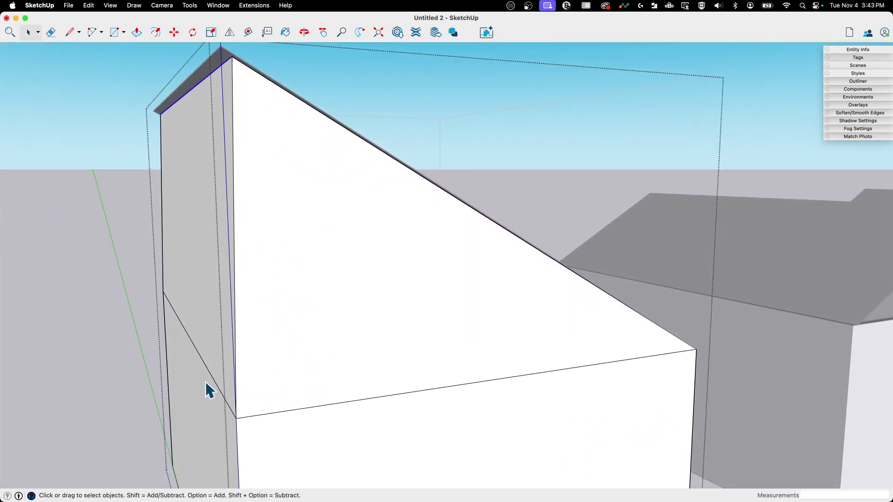
click(212, 379)
key(m)
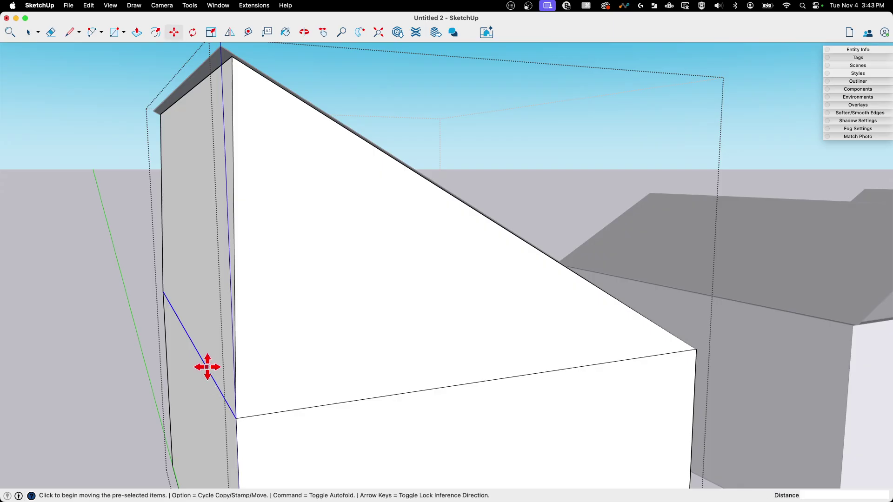
click(207, 367)
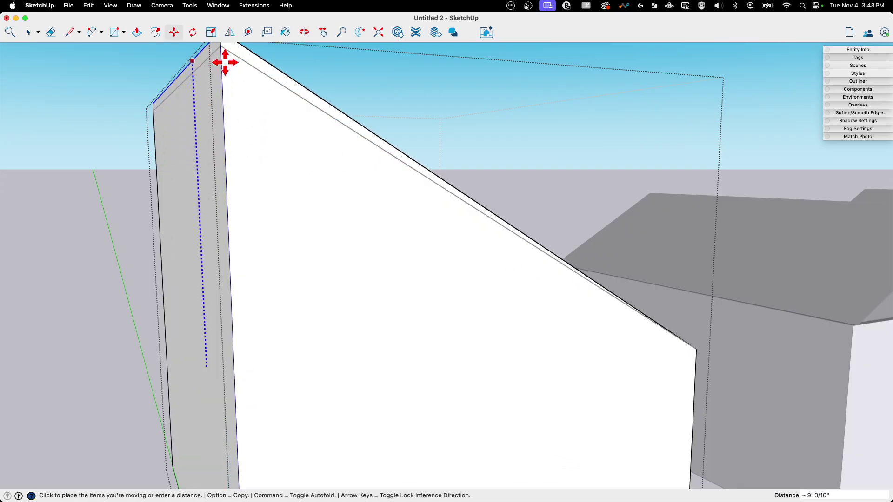
click(217, 44)
- Inspect the raised wall tops along the roof slope, then undo the wall edge moves
key(space)
scroll(370, 394, down, 5)
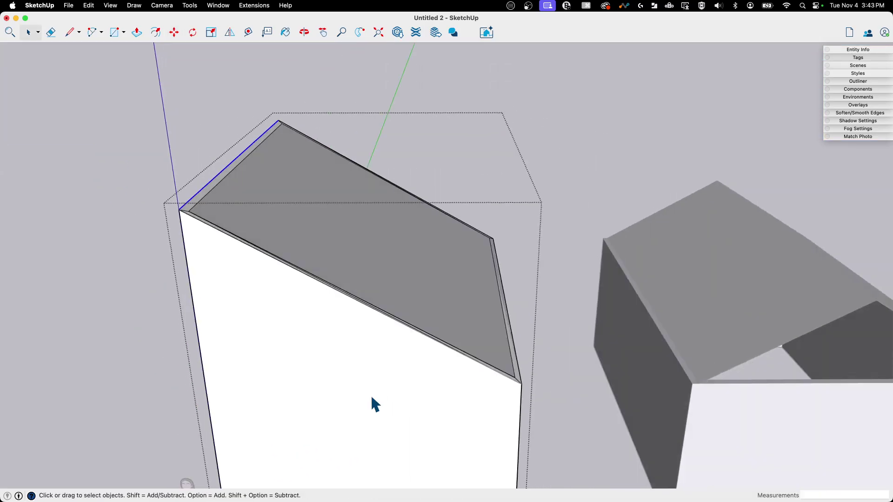
middle_drag(371, 395, 430, 395)
scroll(437, 419, up, 5)
middle_drag(438, 431, 651, 333)
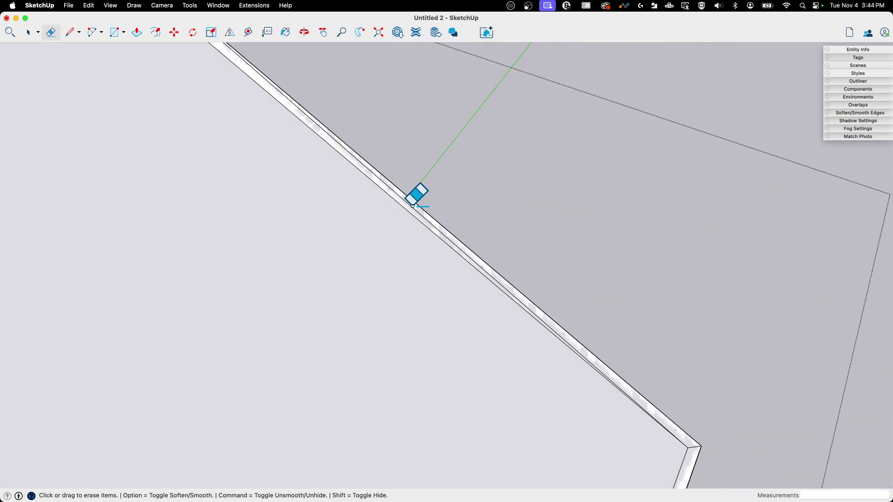
scroll(448, 217, down, 5)
mouse_move(459, 259)
middle_down()
mouse_move(590, 319)
mouse_move(562, 293)
mouse_move(478, 272)
mouse_move(498, 242)
middle_up()
scroll(562, 293, up, 5)
key(space)
scroll(590, 299, down, 5)
middle_drag(316, 204, 312, 265)
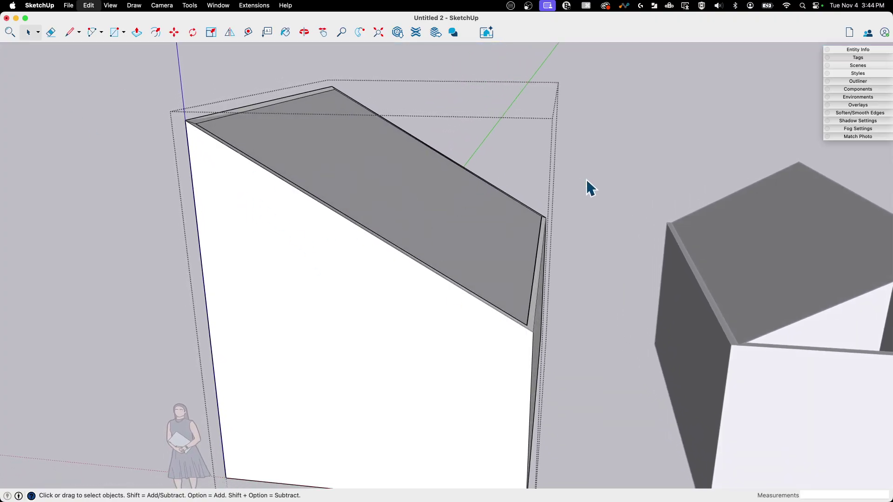
key(super+z)
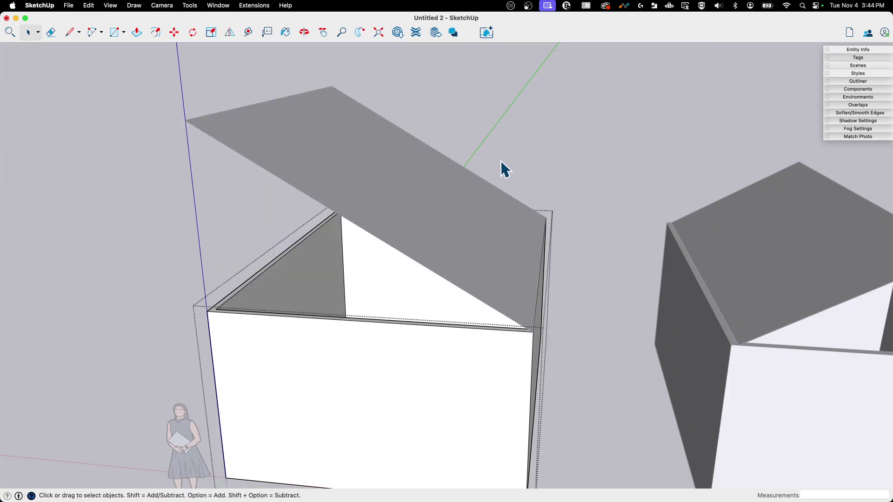
- Push/Pull the top face of the first house's walls straight up until it passes well above the roof
middle_drag(505, 170, 269, 232)
click(261, 277)
scroll(261, 274, down, 3)
middle_drag(261, 274, 277, 171)
click(299, 128)
middle_drag(558, 325, 532, 124)
- Select all the extended wall geometry and intersect its faces with the model
key(space)
drag(529, 116, 248, 183)
middle_drag(397, 259, 414, 225)
right_click(410, 217)
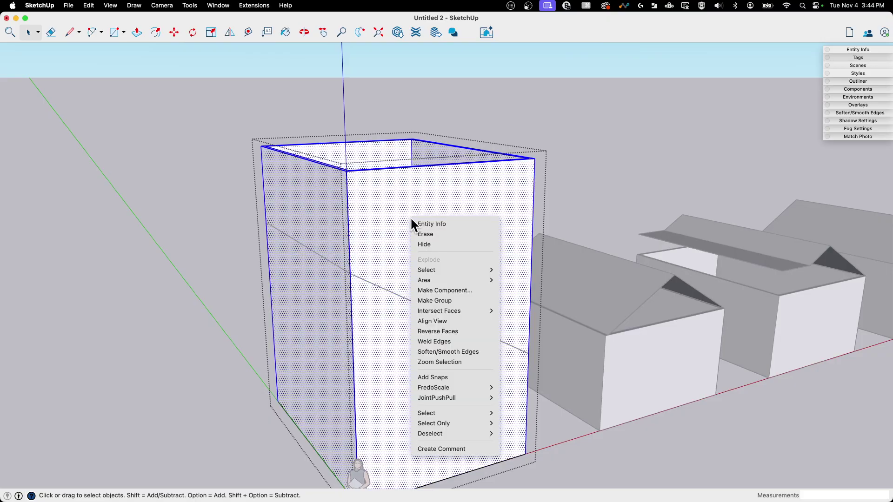
mouse_move(458, 310)
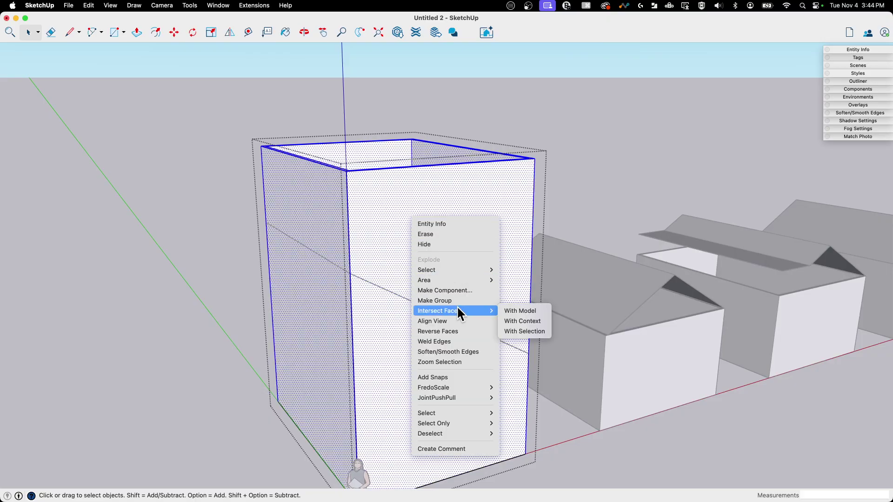
click(507, 308)
click(541, 282)
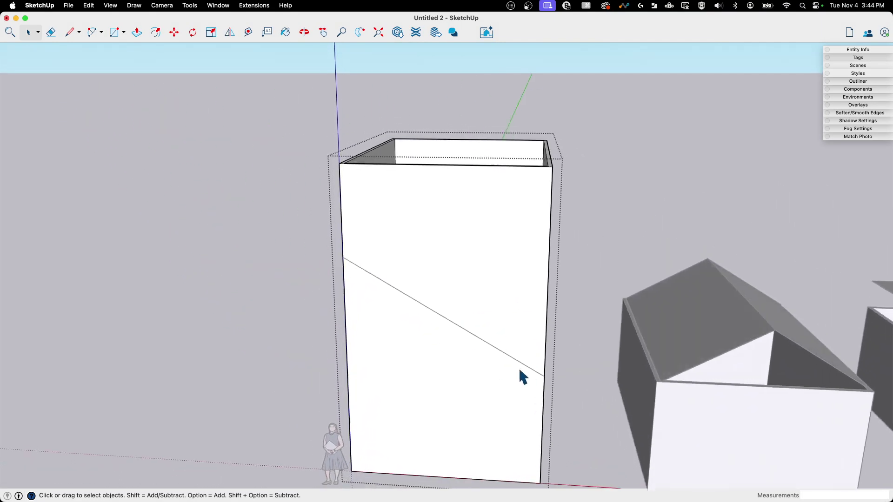
- Examine the roof intersection lines on the extended walls from several sides, both outside and inside the wall group
middle_drag(527, 371, 572, 159)
drag(281, 190, 278, 191)
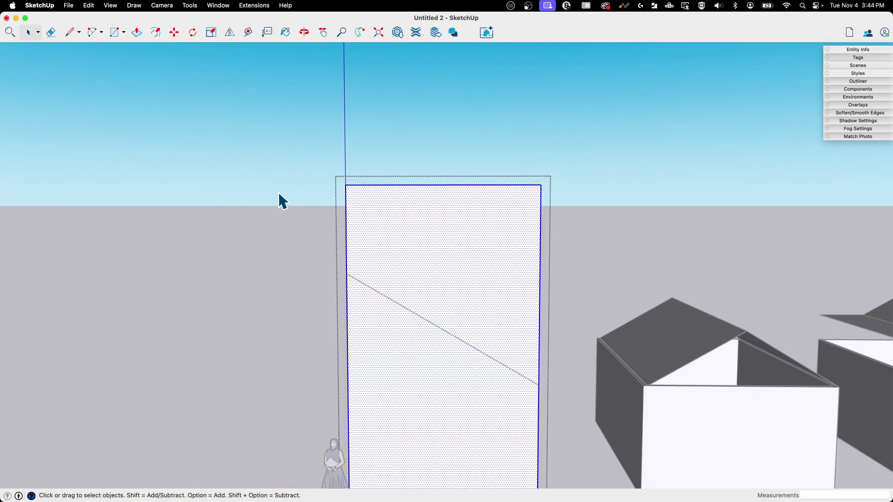
middle_drag(278, 191, 640, 146)
click(639, 146)
scroll(372, 244, up, 5)
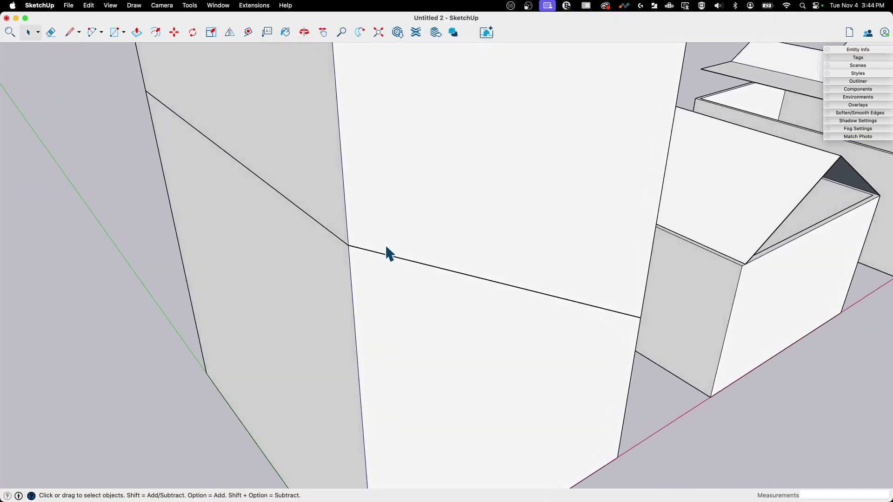
double_click(374, 244)
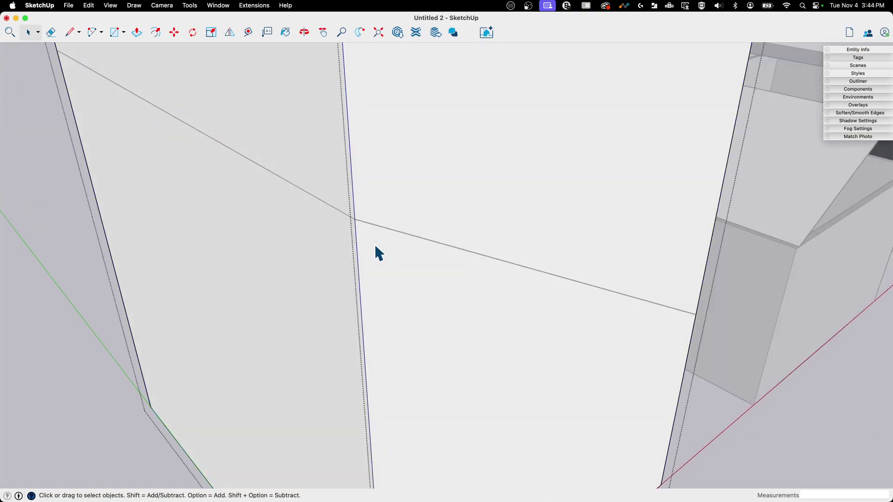
middle_drag(375, 244, 313, 291)
key(l)
key(space)
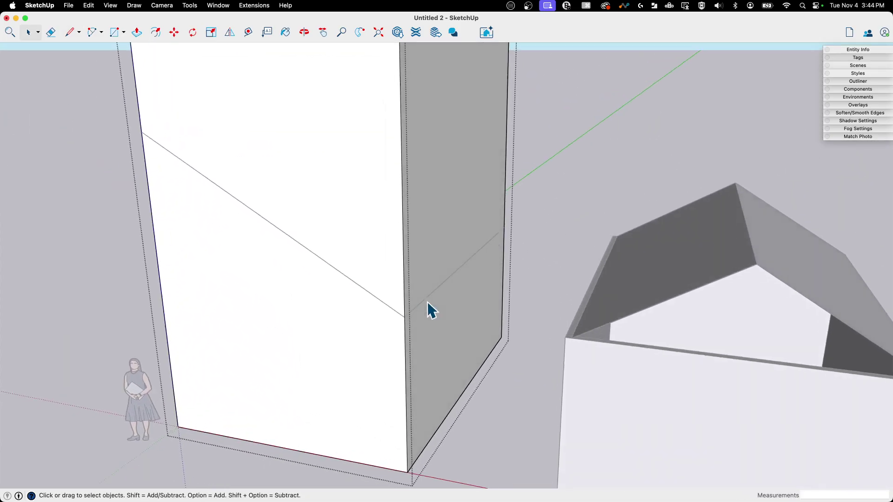
- Check which faces of the extended walls are split along the roof intersection lines, both outside and inside the walls
click(401, 230)
click(334, 208)
middle_drag(334, 208, 463, 412)
click(348, 219)
click(377, 360)
middle_drag(420, 357, 511, 240)
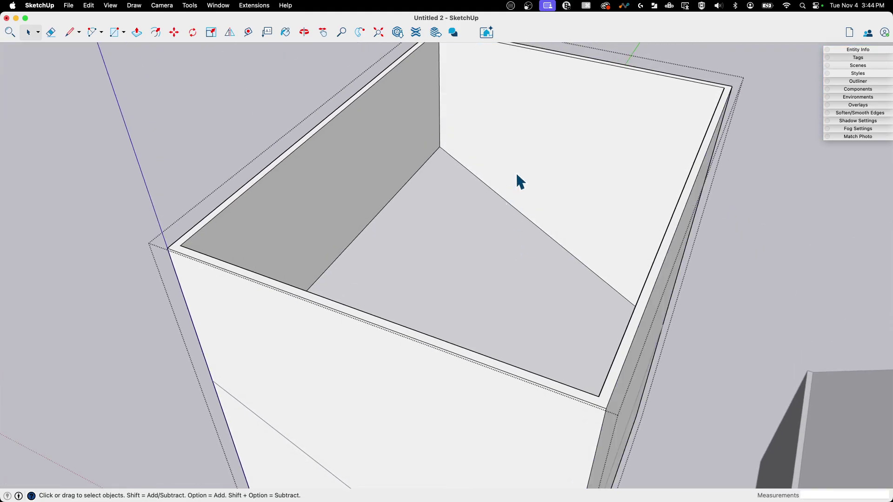
scroll(478, 222, down, 5)
middle_drag(478, 222, 608, 132)
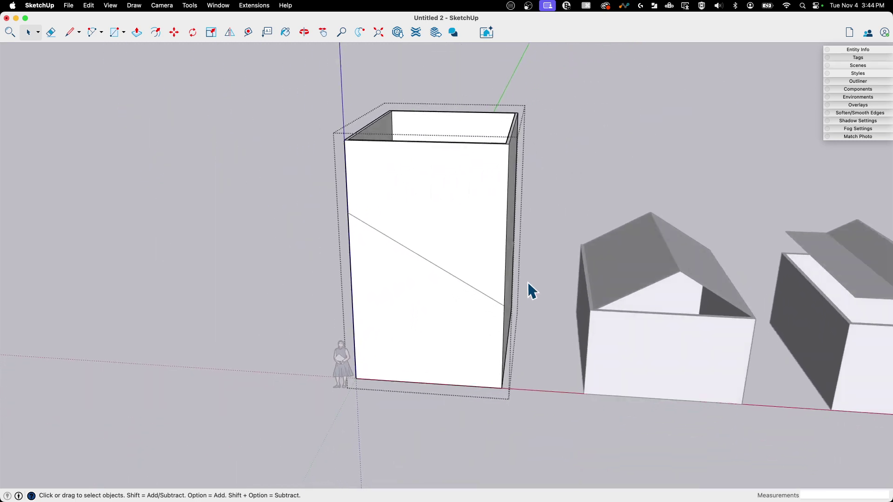
- Try to select only the portions of the first house's extended walls above the roof intersection lines
scroll(528, 282, up, 4)
drag(291, 90, 629, 178)
middle_drag(597, 149, 571, 146)
drag(609, 108, 260, 146)
middle_drag(408, 192, 376, 180)
middle_drag(424, 199, 388, 166)
scroll(391, 229, down, 6)
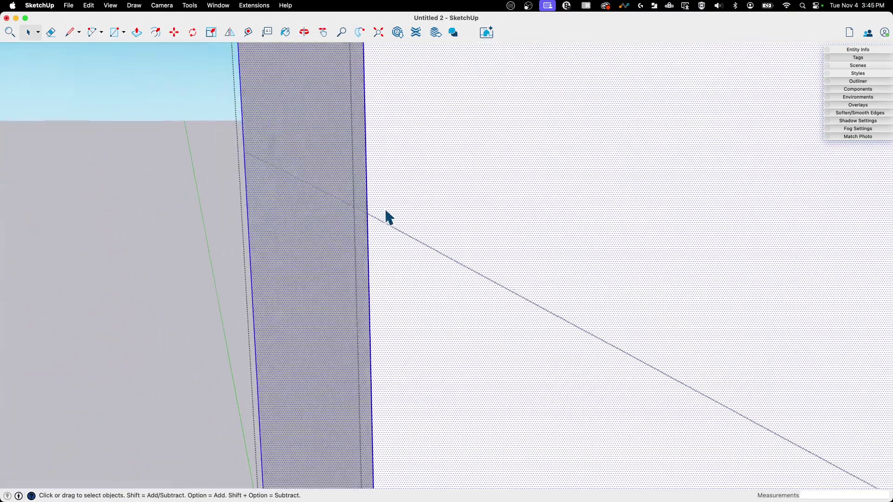
- Trace the roof intersection lines on the extended walls with the Line tool so the faces split along the slope
key(l)
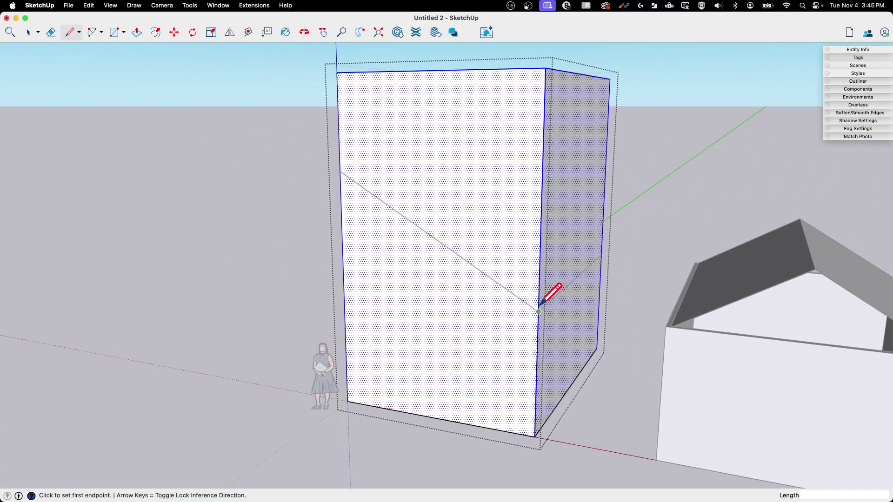
click(340, 171)
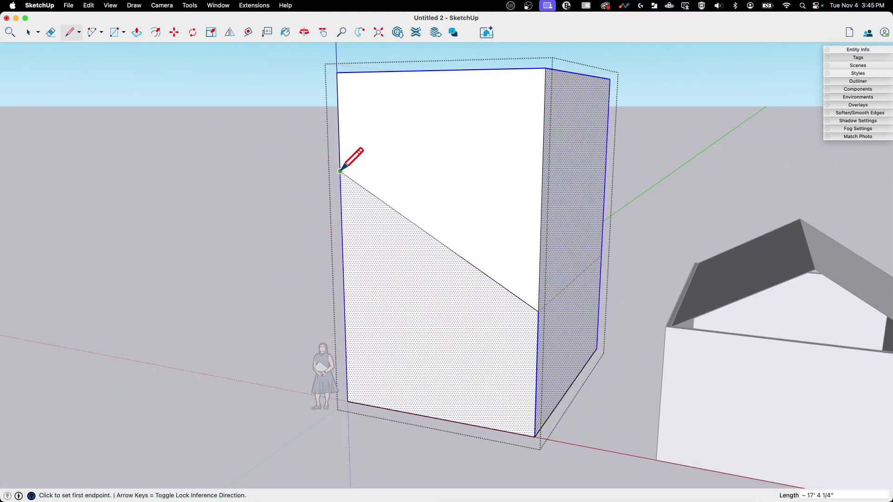
mouse_move(343, 169)
middle_down()
mouse_move(207, 217)
mouse_move(293, 245)
mouse_move(321, 265)
mouse_move(310, 328)
mouse_move(315, 299)
mouse_move(279, 273)
mouse_move(422, 150)
mouse_move(431, 116)
mouse_move(230, 154)
mouse_move(497, 185)
mouse_move(381, 217)
mouse_move(429, 233)
mouse_move(458, 292)
mouse_move(493, 240)
mouse_move(495, 307)
mouse_move(441, 319)
mouse_move(559, 215)
mouse_move(424, 305)
mouse_move(442, 279)
mouse_move(489, 279)
mouse_move(494, 295)
mouse_move(485, 282)
mouse_move(584, 294)
mouse_move(658, 273)
mouse_move(590, 247)
mouse_move(347, 190)
mouse_move(409, 206)
mouse_move(403, 100)
middle_up()
click(167, 207)
click(168, 207)
click(309, 321)
click(279, 273)
- Delete the split wall portions above the roof line on the first house
key(space)
key(Delete)
click(380, 220)
key(Delete)
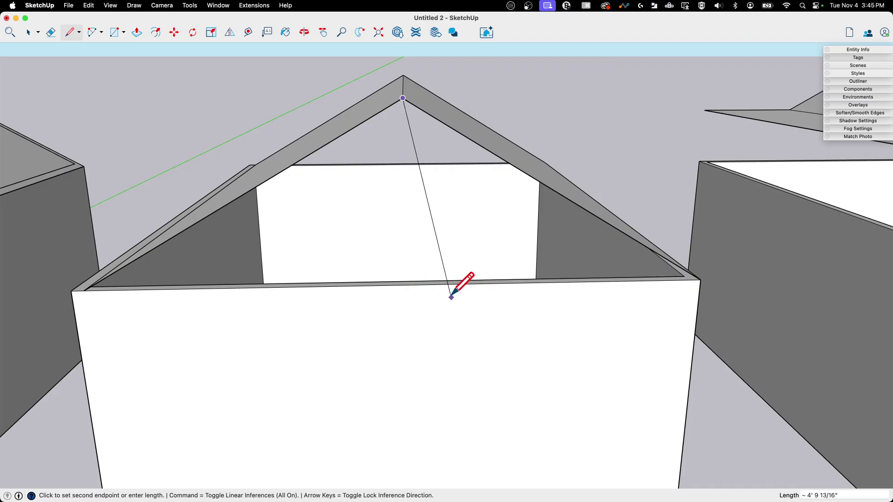
- Try to draw a line across the second house's front wall top, directly below the roof ridge, without entering the wall group
middle_drag(292, 233, 195, 235)
middle_drag(224, 205, 298, 174)
mouse_move(385, 203)
middle_down()
mouse_move(335, 261)
mouse_move(348, 303)
middle_up()
key(l)
middle_drag(363, 110, 448, 153)
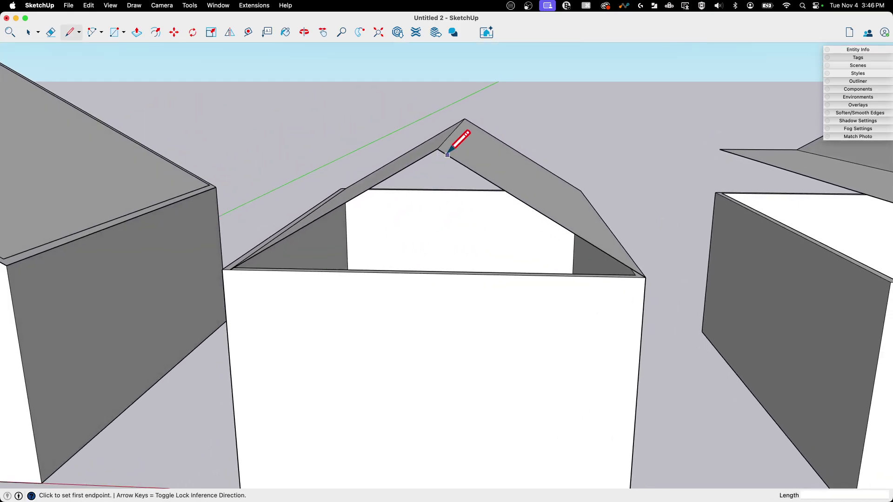
click(437, 303)
middle_drag(437, 303, 714, 274)
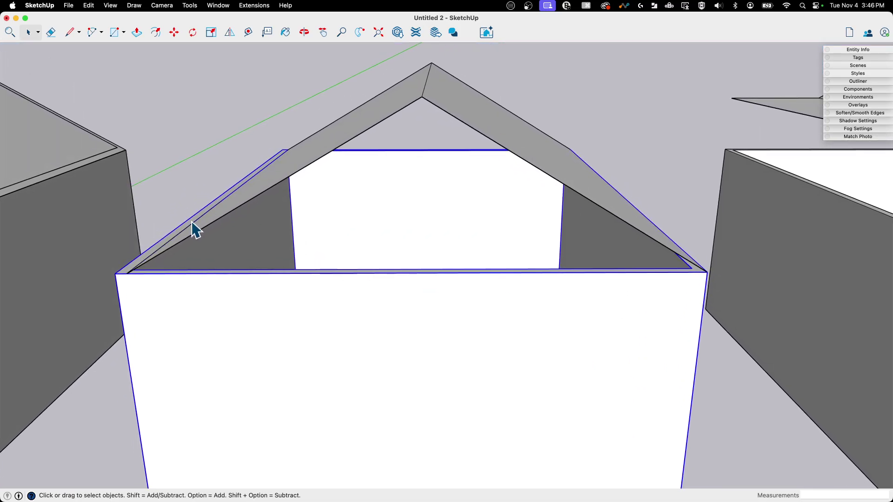
middle_drag(131, 272, 325, 89)
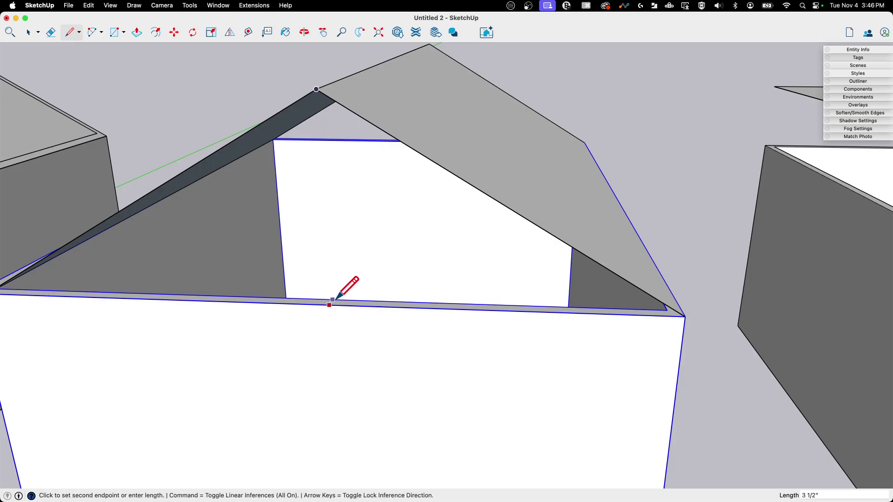
key(space)
mouse_move(331, 301)
middle_down()
mouse_move(350, 323)
mouse_move(361, 443)
mouse_move(355, 410)
mouse_move(409, 328)
mouse_move(412, 282)
middle_up()
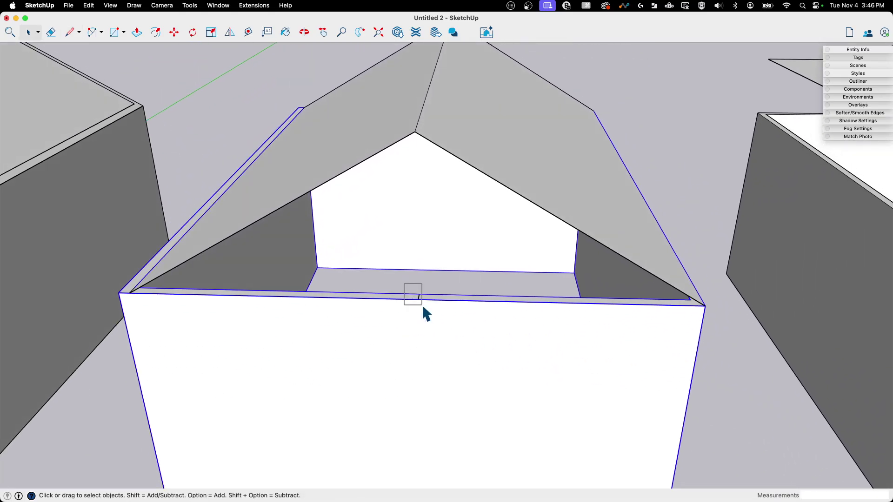
- Inside the second house's wall group, draw 3 1/2" lines across the front and back wall tops, directly below the roof ridge
double_click(464, 322)
middle_drag(464, 322, 392, 124)
key(l)
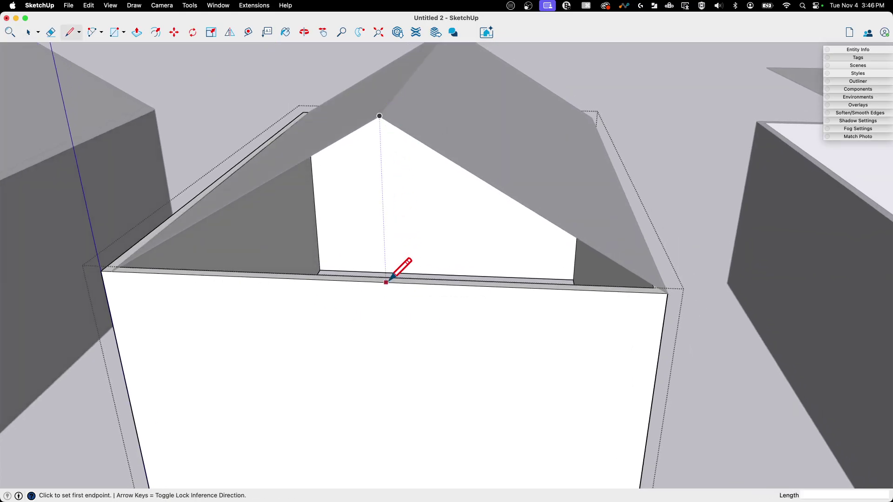
scroll(538, 233, down, 3)
scroll(473, 215, up, 6)
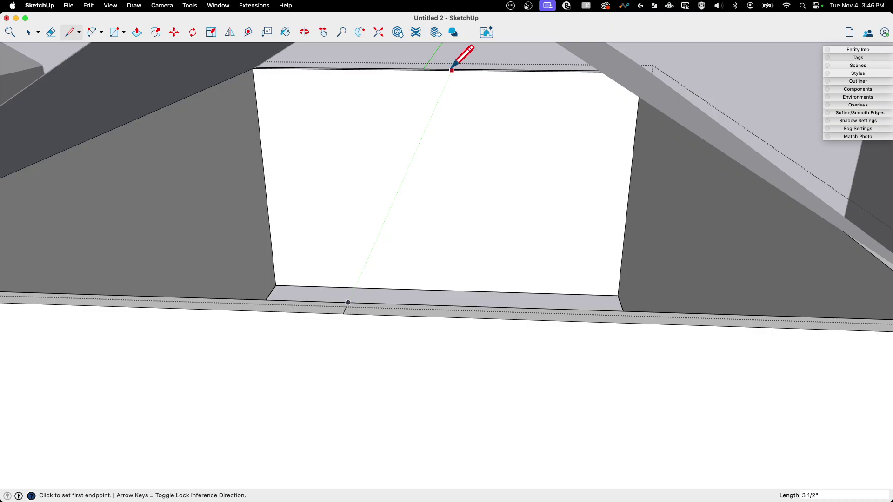
scroll(457, 66, up, 5)
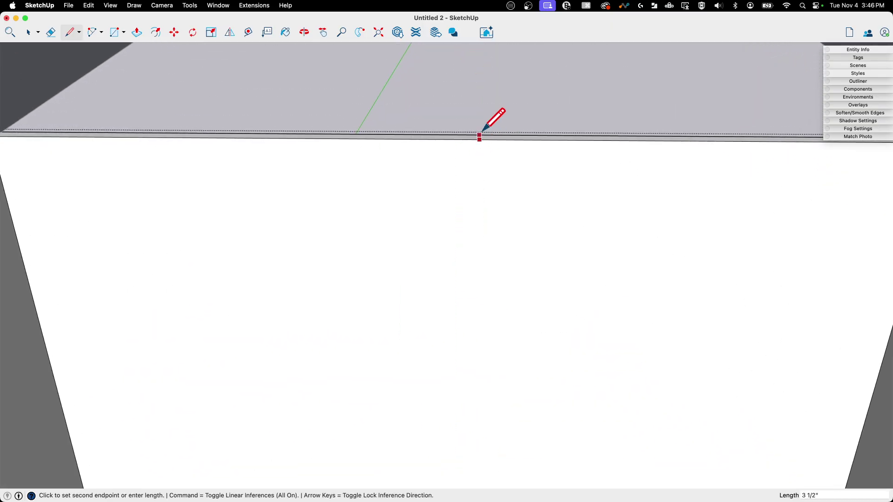
scroll(482, 132, up, 4)
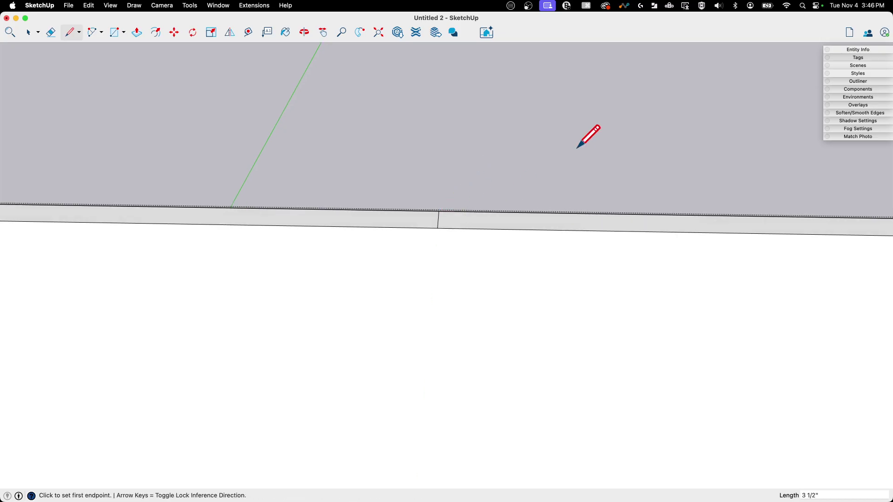
key(space)
scroll(515, 153, down, 10)
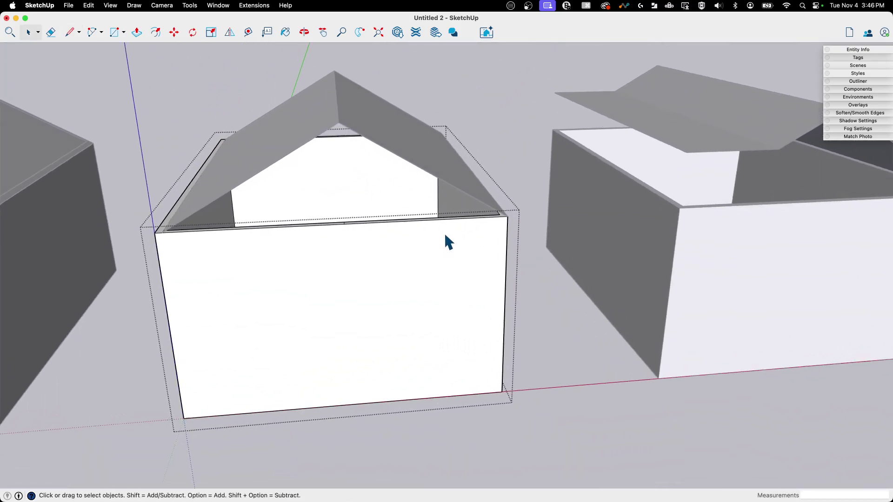
- Draw short lines across the front wall's top at the corners where the roof slopes meet the walls
scroll(423, 241, up, 3)
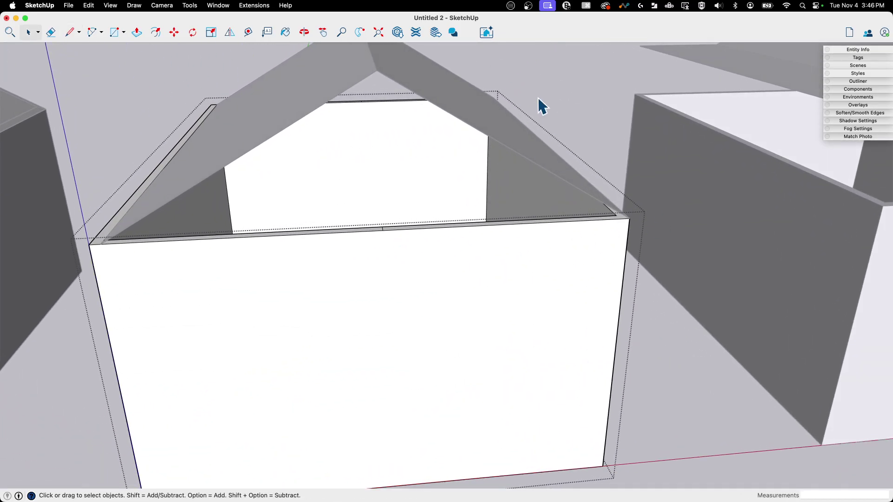
scroll(318, 224, down, 2)
scroll(288, 230, up, 6)
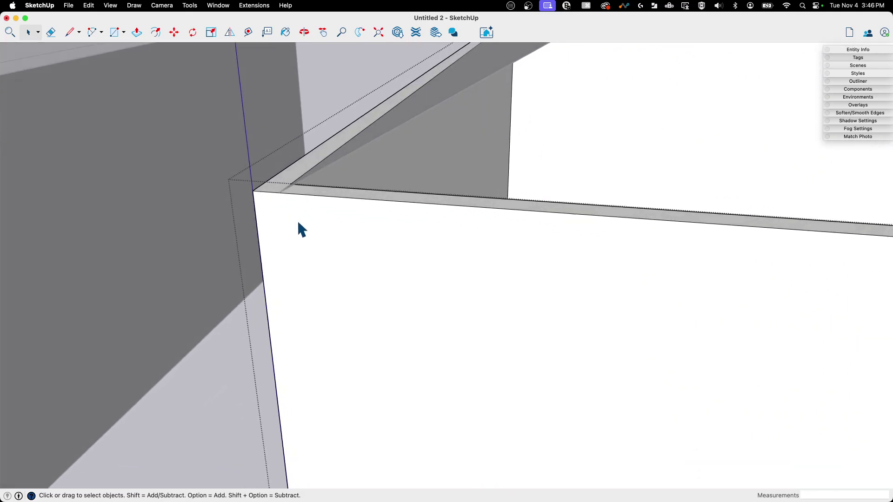
scroll(289, 190, down, 3)
scroll(312, 191, up, 3)
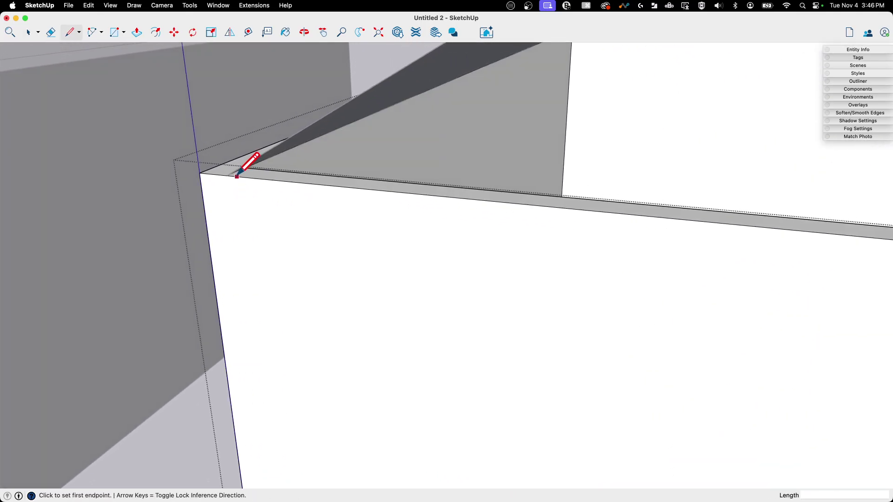
key(space)
mouse_move(251, 172)
middle_down()
mouse_move(246, 207)
mouse_move(235, 204)
mouse_move(235, 215)
mouse_move(335, 199)
mouse_move(315, 191)
middle_up()
scroll(321, 196, up, 4)
key(l)
key(space)
scroll(544, 297, down, 10)
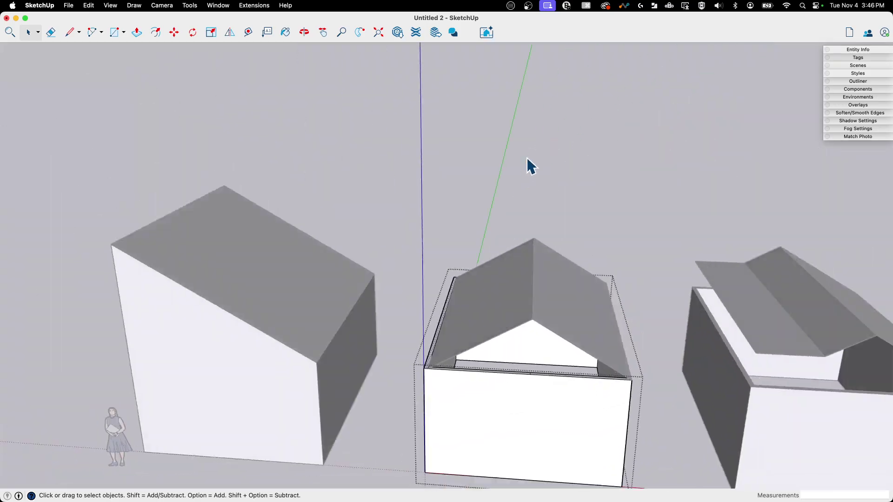
- Draw matching 3 1/2" lines across the back wall's top at the corners where the roof slopes end
middle_drag(526, 159, 578, 215)
scroll(488, 277, up, 5)
middle_drag(606, 178, 604, 232)
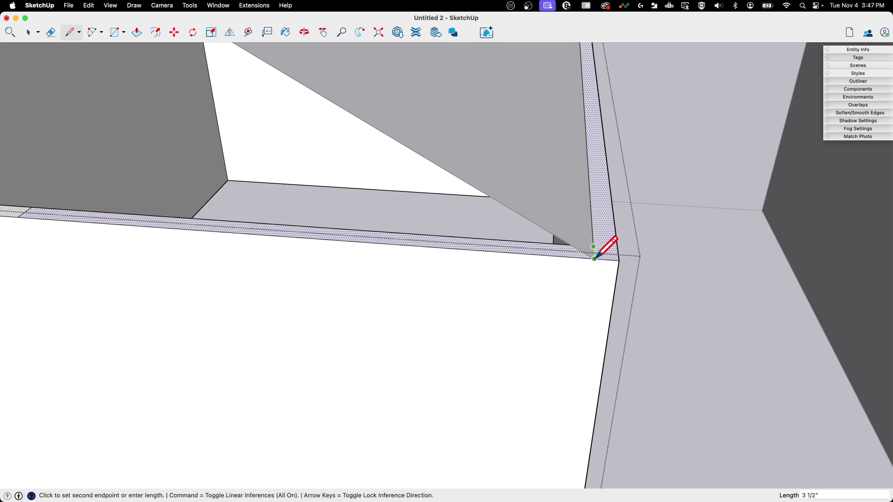
key(space)
scroll(641, 240, down, 10)
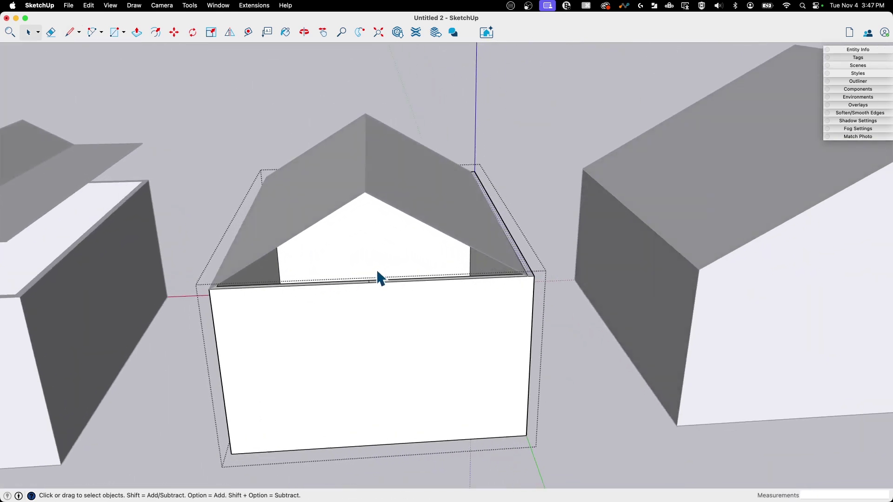
- Move the center line on the back wall's top vertically up to the roof ridge to form the back gable
middle_drag(379, 278, 562, 241)
scroll(643, 204, up, 5)
middle_drag(629, 206, 279, 103)
drag(342, 285, 341, 280)
key(m)
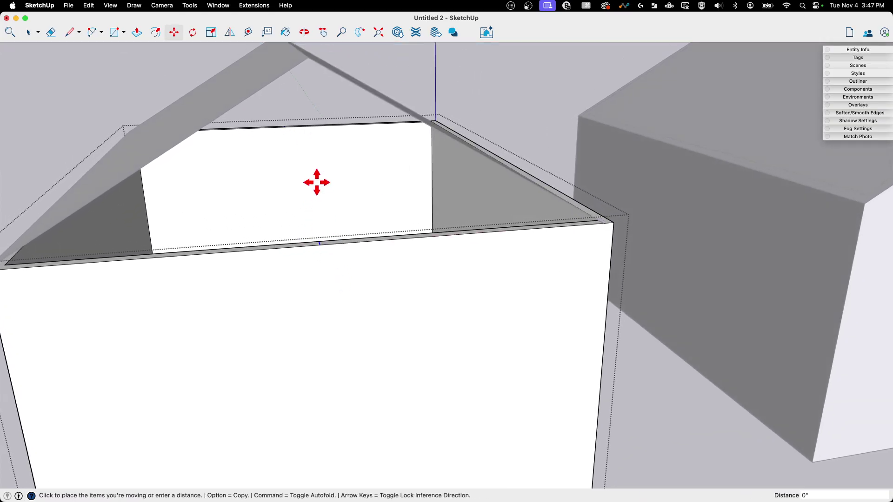
drag(318, 238, 321, 134)
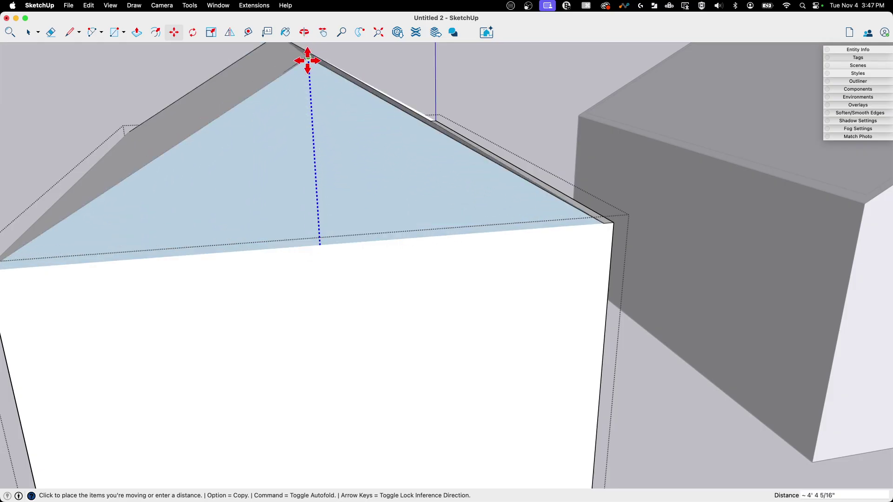
click(307, 61)
- Raise the center line on the front wall's top to the roof ridge to form the front gable
middle_drag(614, 245, 528, 275)
key(space)
scroll(528, 275, up, 1)
middle_drag(441, 302, 519, 240)
middle_drag(446, 161, 323, 223)
scroll(120, 195, down, 6)
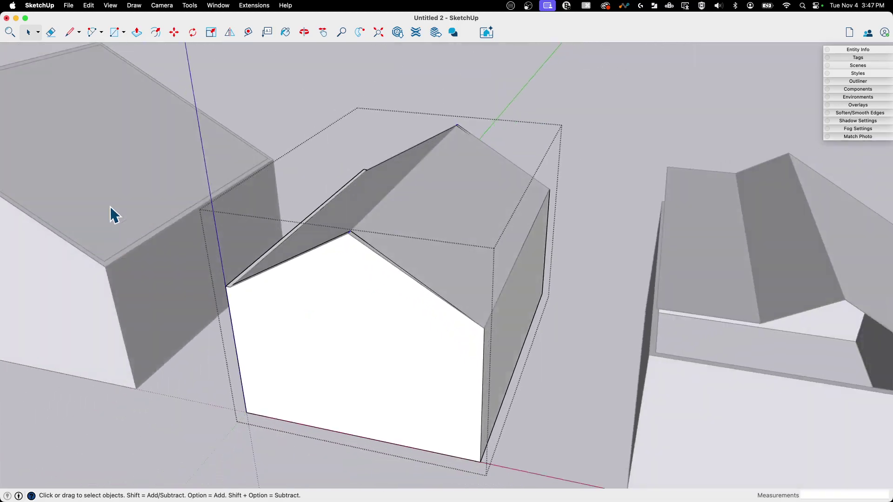
- Turn on X-ray view and move the side wall's inner top edge vertically to meet the roof slope
key(x)
middle_drag(433, 348, 500, 257)
scroll(388, 319, up, 4)
scroll(393, 326, up, 6)
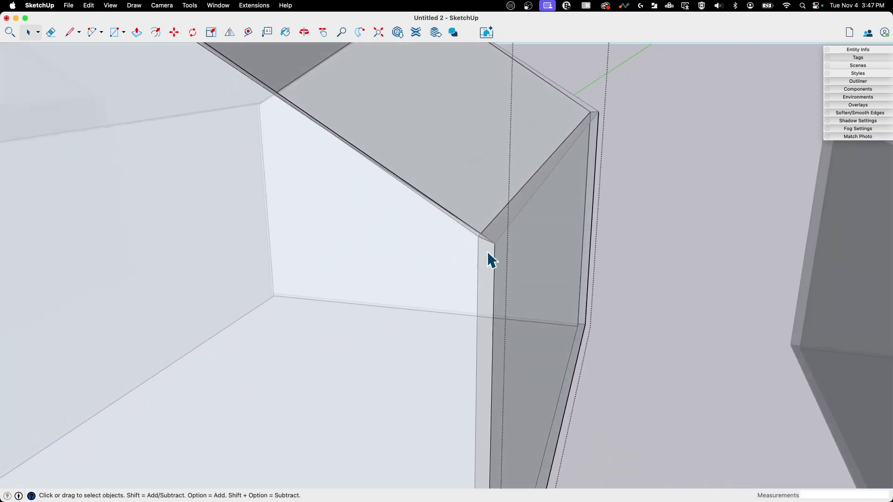
click(544, 188)
key(m)
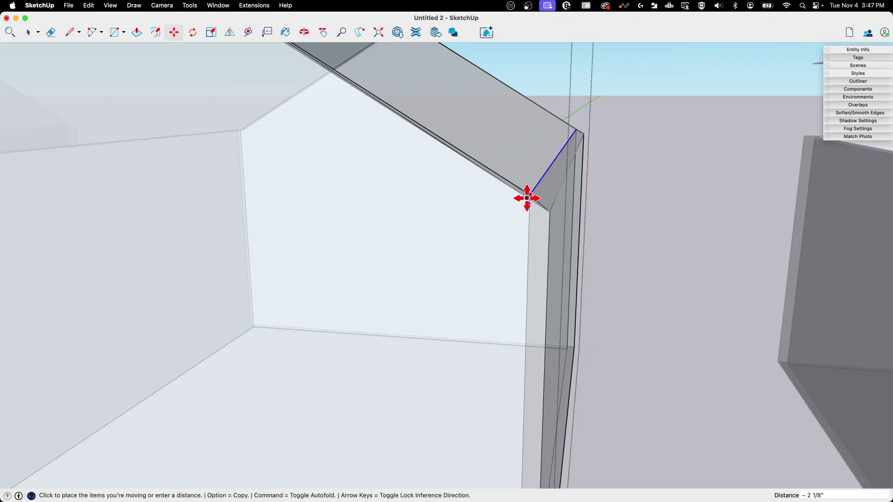
key(space)
scroll(441, 270, down, 10)
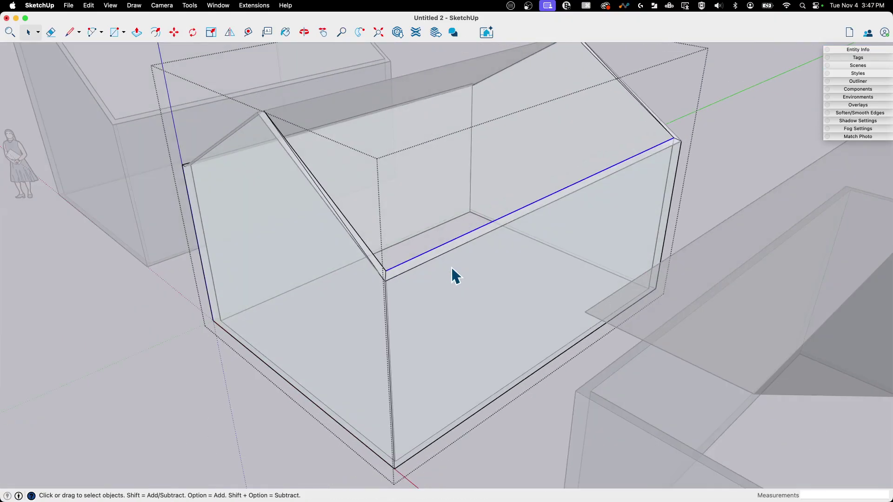
- Erase the leftover short edges where the side wall's sloped top meets the gable walls, and leave the wall group
scroll(438, 272, up, 3)
key(e)
scroll(389, 259, up, 1)
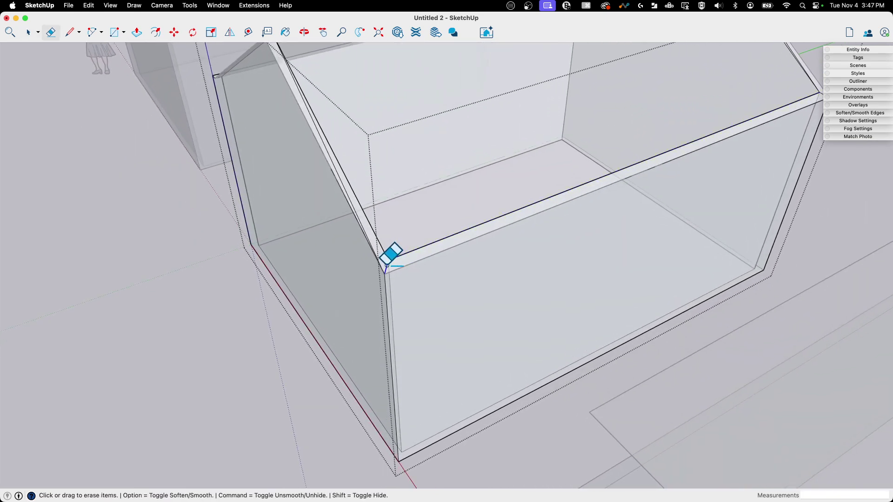
scroll(673, 209, down, 3)
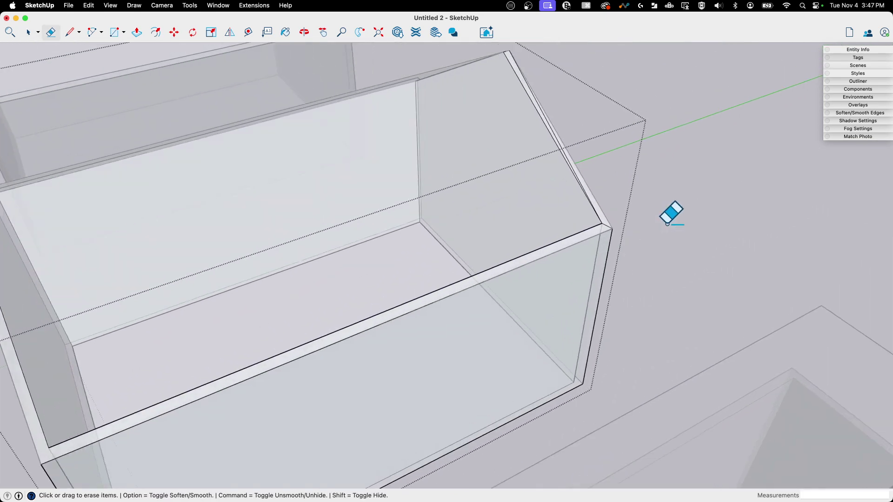
scroll(518, 269, up, 5)
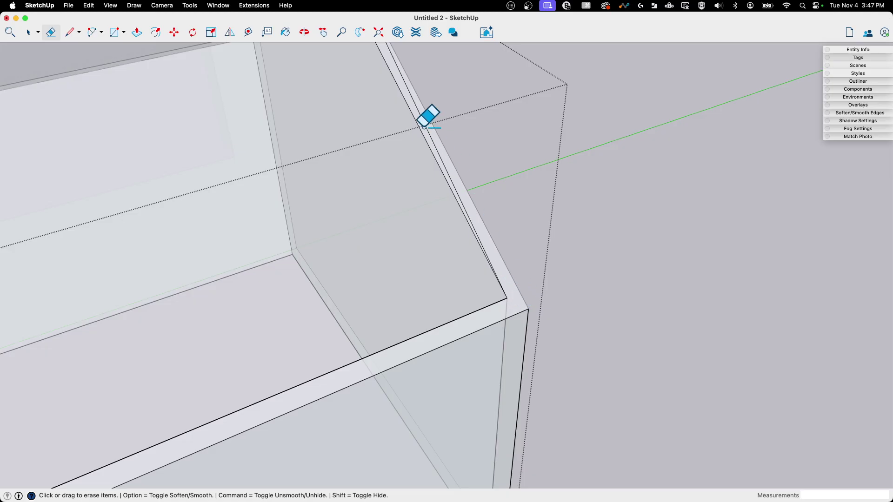
click(424, 121)
key(space)
click(536, 155)
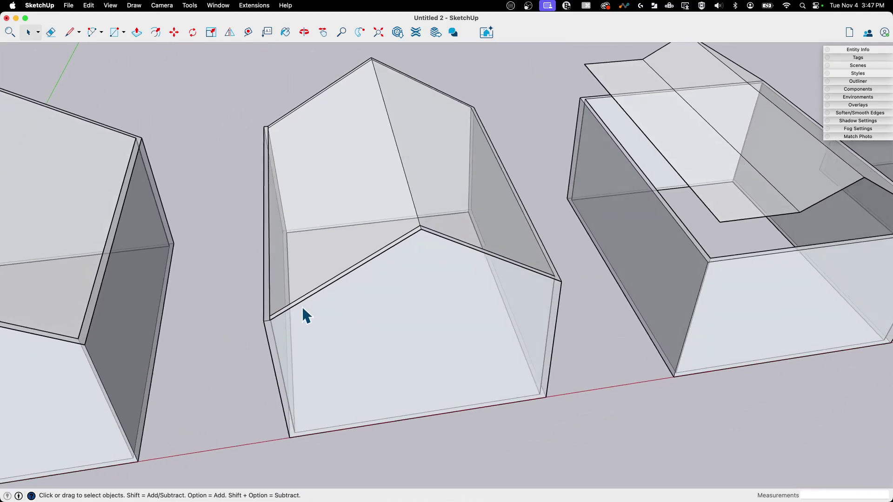
- Undo the second house's gable and side wall edge edits back to flat wall tops, and turn off X-ray view
middle_drag(302, 305, 564, 146)
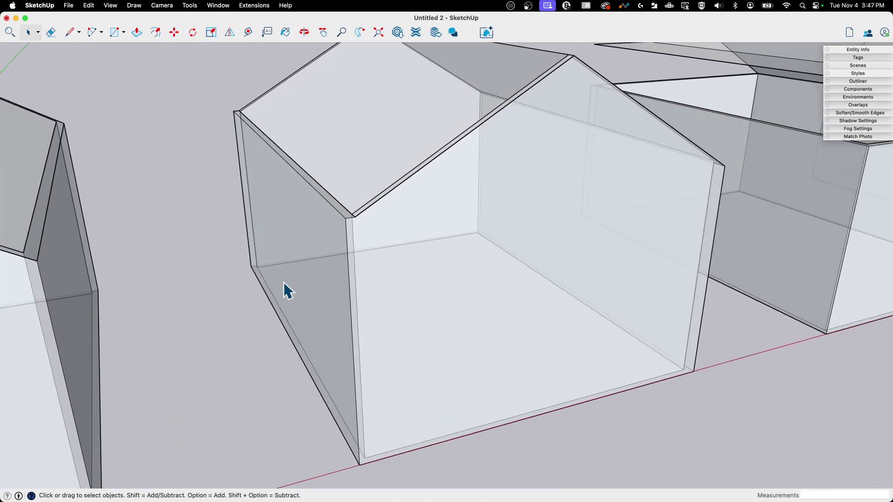
scroll(345, 226, up, 2)
middle_drag(345, 225, 419, 235)
double_click(465, 246)
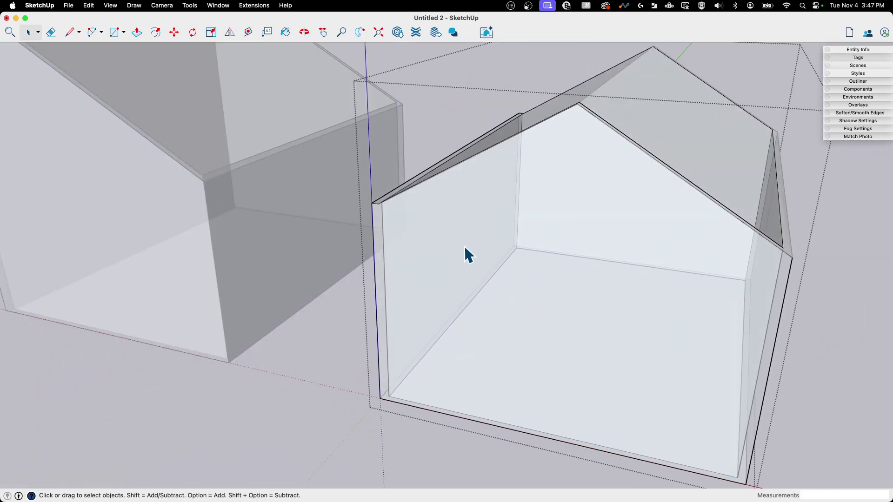
double_click(464, 245)
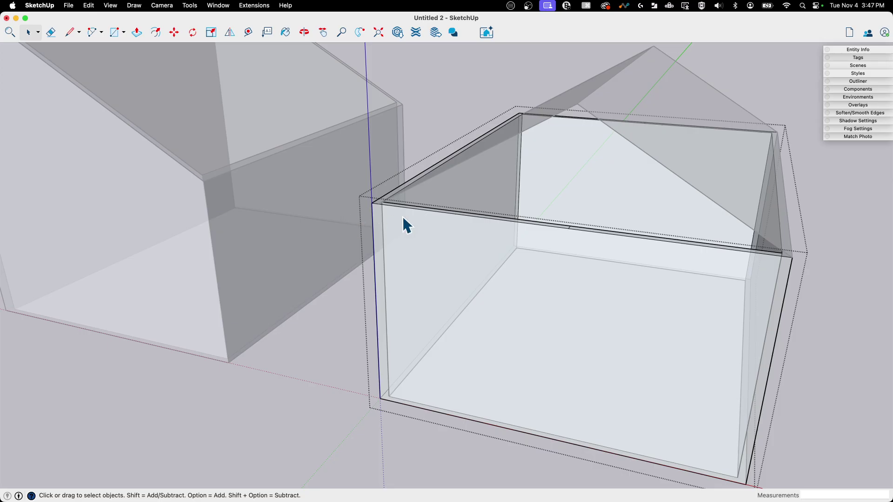
key(alt+x)
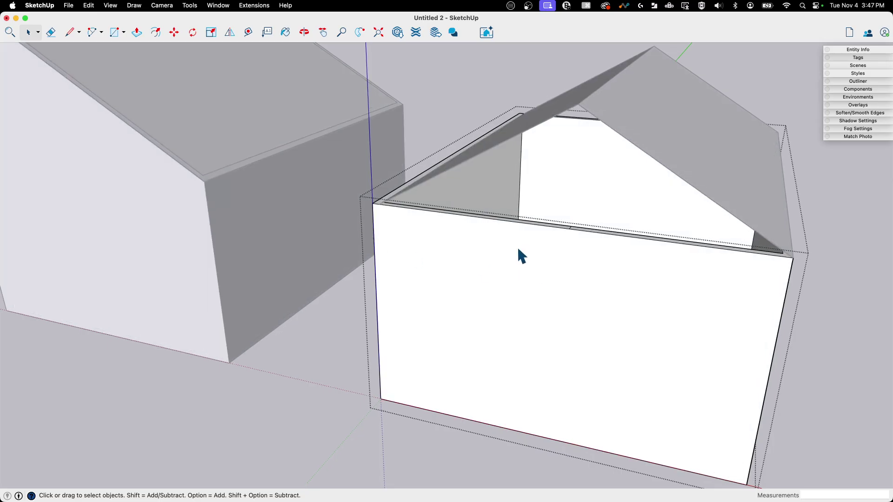
- Trace a gable triangle on the second house's front wall from one roof corner up to the ridge and down to the opposite corner
scroll(535, 256, up, 3)
scroll(549, 259, up, 3)
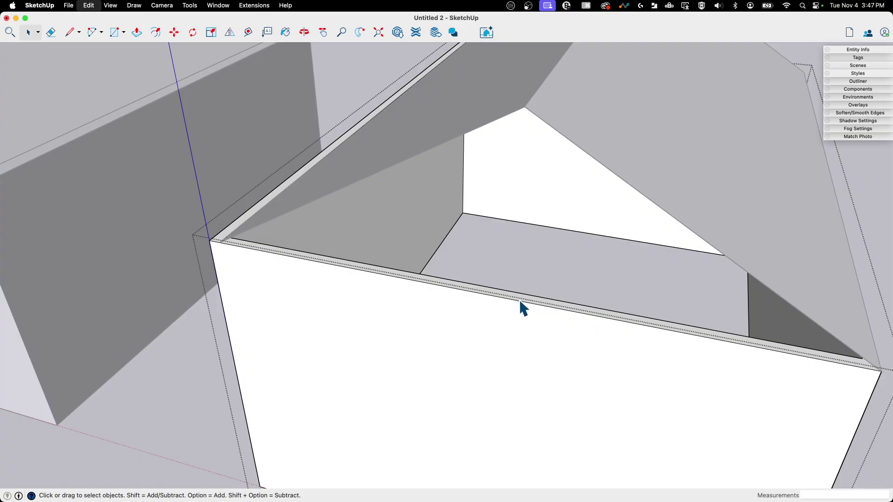
scroll(437, 284, down, 2)
middle_drag(342, 290, 358, 274)
scroll(310, 227, up, 3)
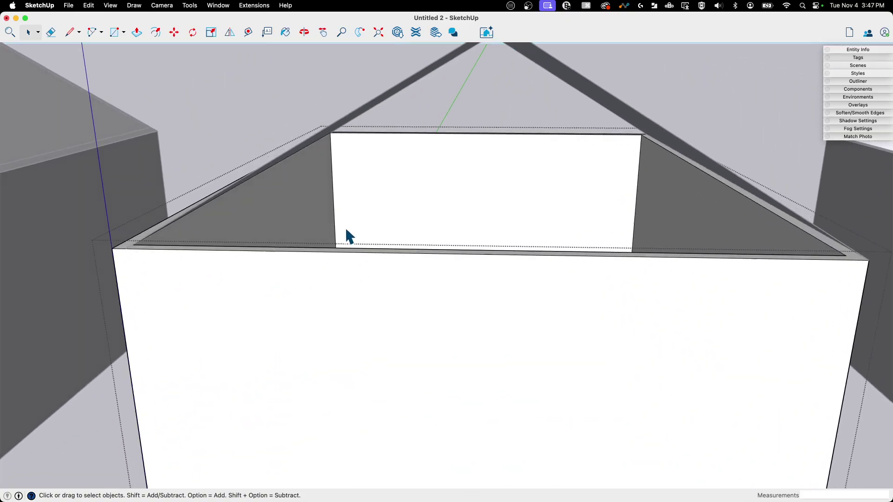
mouse_move(310, 227)
middle_down()
mouse_move(205, 259)
mouse_move(215, 309)
mouse_move(191, 328)
mouse_move(251, 329)
mouse_move(276, 349)
middle_up()
key(l)
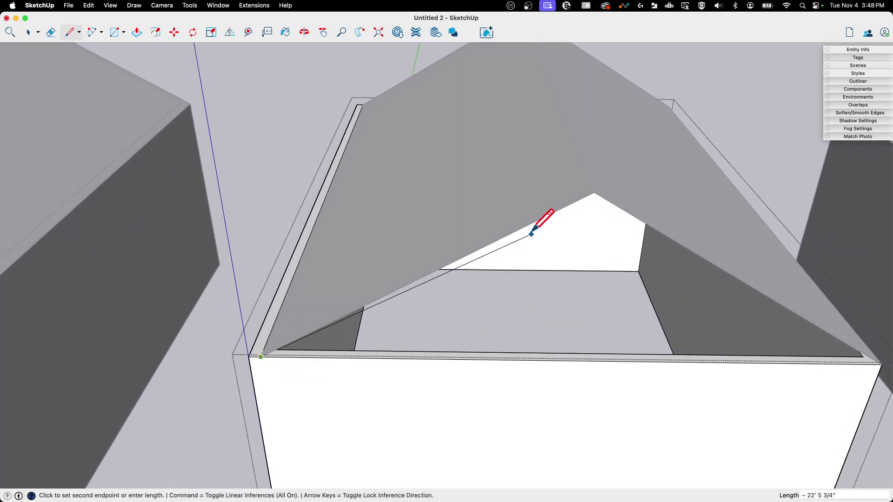
click(594, 192)
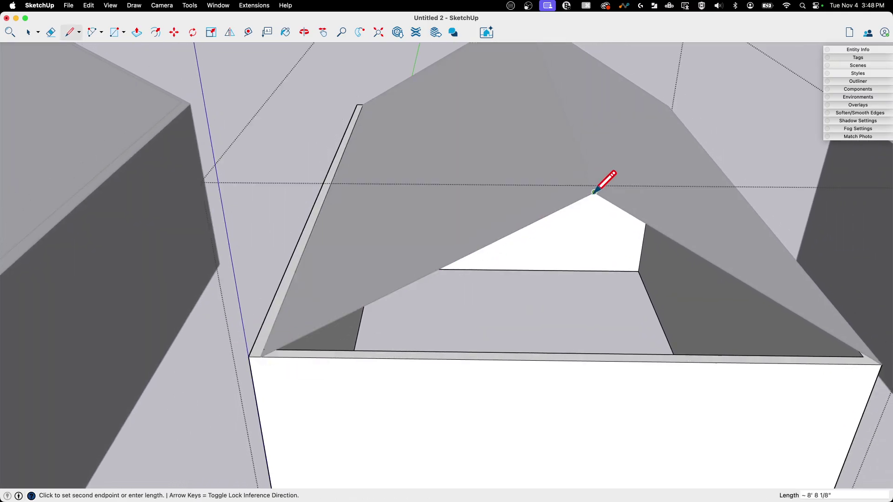
click(882, 364)
- Push/Pull the new gable face to match the wall's thickness, aligned with the inner wall corner
middle_drag(418, 386, 425, 237)
key(p)
click(432, 341)
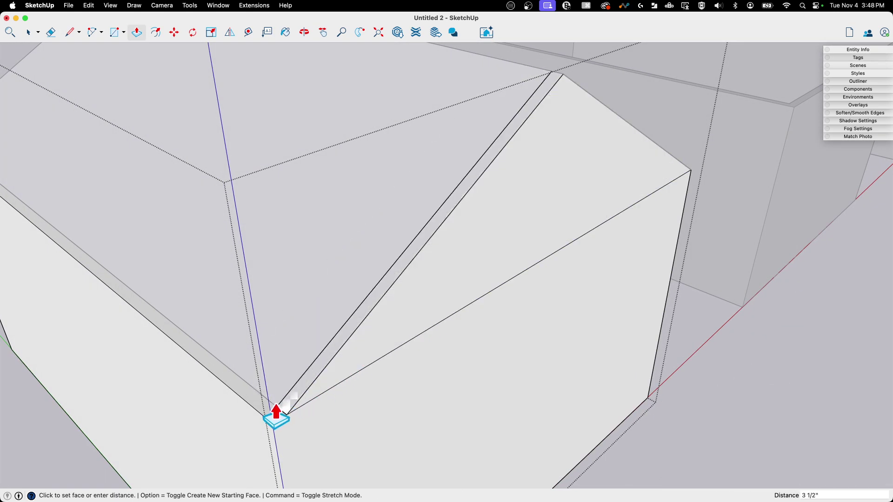
scroll(275, 416, up, 10)
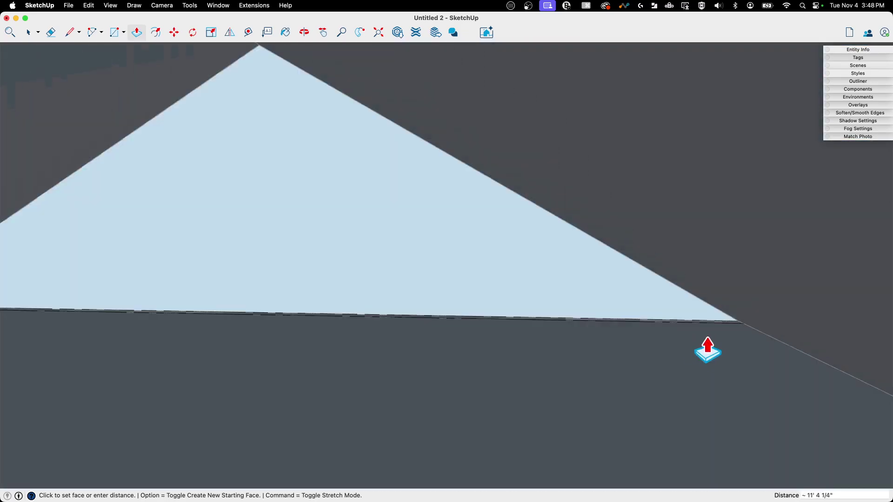
middle_drag(707, 336, 687, 283)
click(687, 285)
key(space)
middle_drag(448, 300, 346, 276)
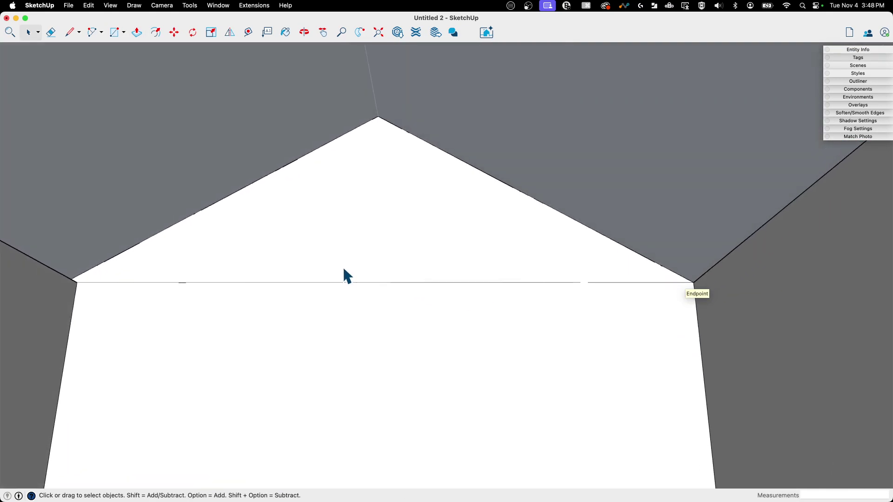
scroll(340, 305, down, 8)
middle_drag(342, 312, 374, 281)
mouse_move(375, 356)
middle_down()
mouse_move(378, 225)
mouse_move(364, 277)
mouse_move(612, 361)
middle_up()
key(space)
middle_drag(523, 344, 406, 321)
scroll(323, 274, up, 4)
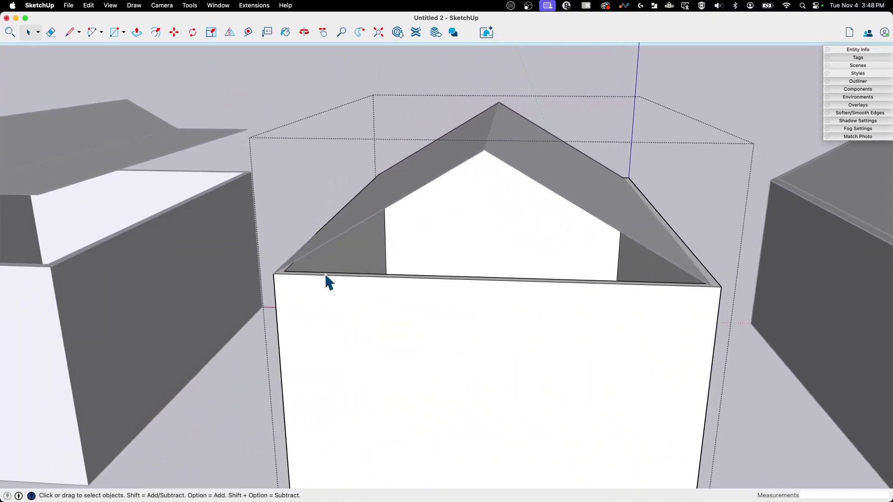
key(l)
scroll(305, 279, down, 5)
scroll(324, 262, up, 5)
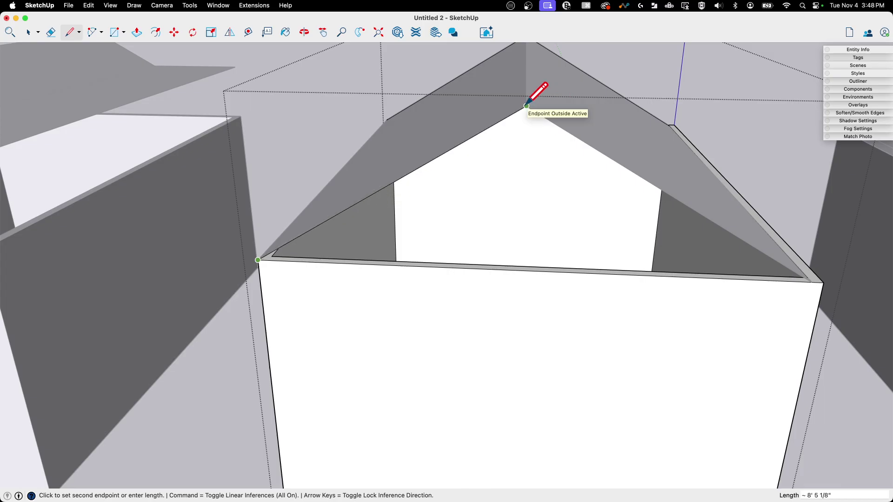
key(space)
- Copy the finished gable's face across the house and place it at the corner of the opposite end wall
middle_drag(526, 106, 497, 215)
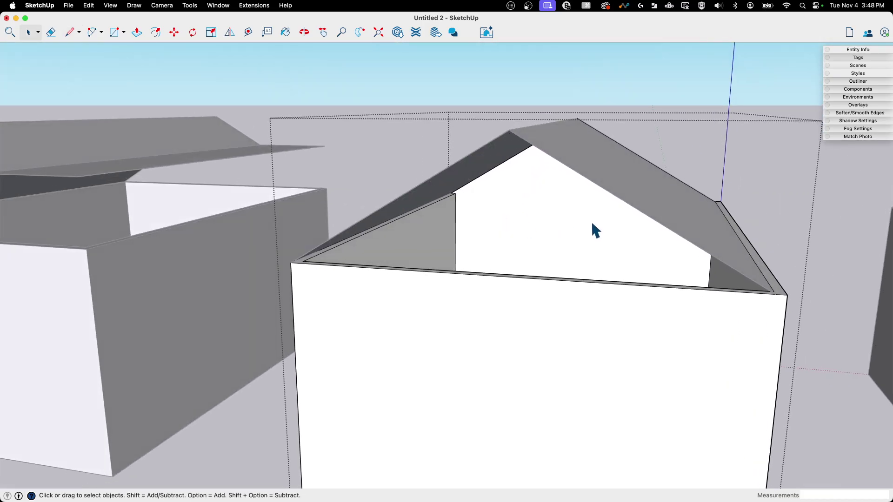
scroll(595, 229, left, 10)
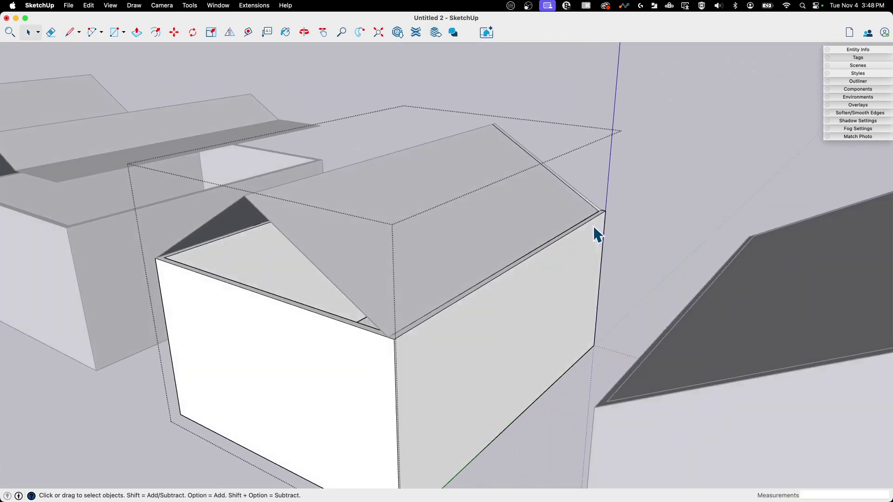
scroll(595, 228, right, 10)
key(m)
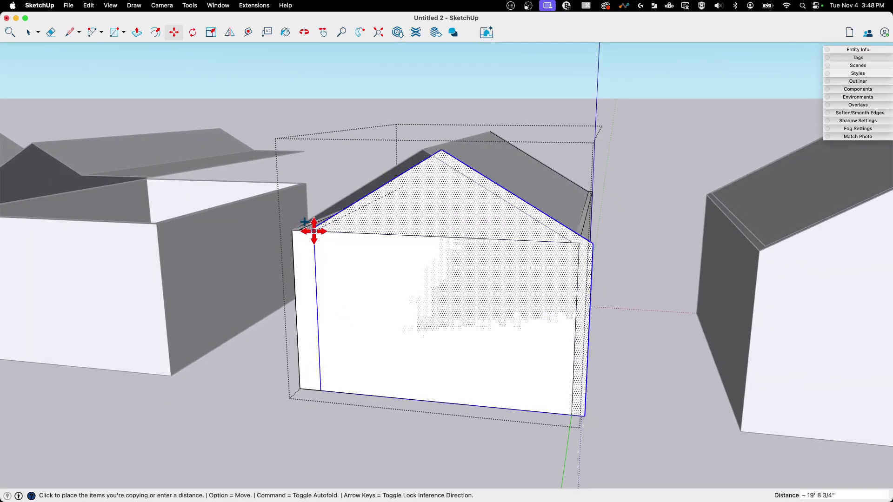
click(295, 230)
scroll(380, 247, up, 3)
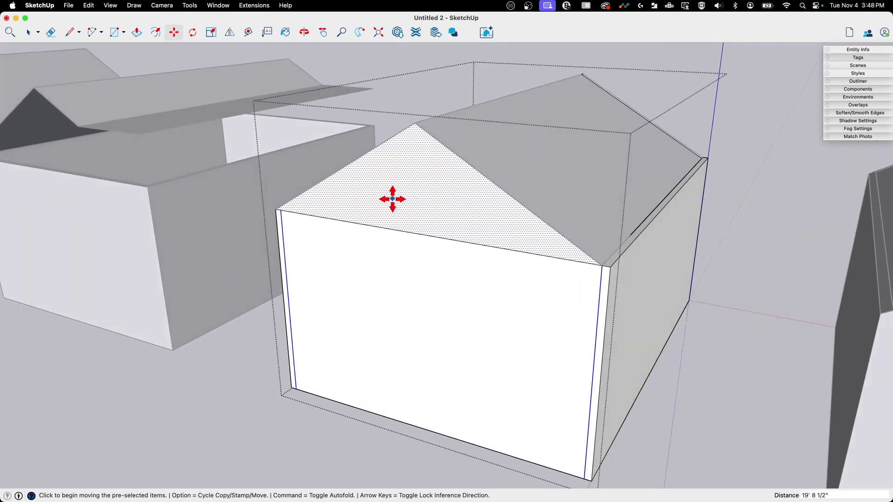
- Push/Pull the copied gable face to the wall's thickness and erase the leftover seam lines on the end wall
key(p)
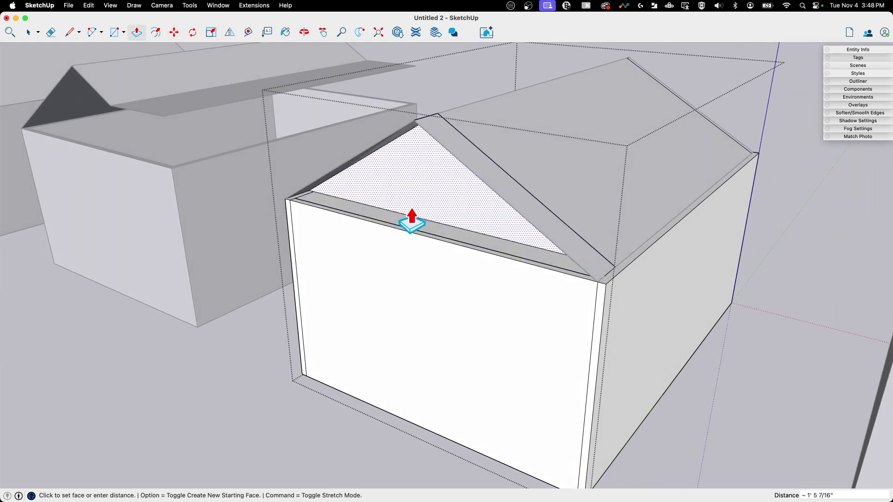
click(406, 230)
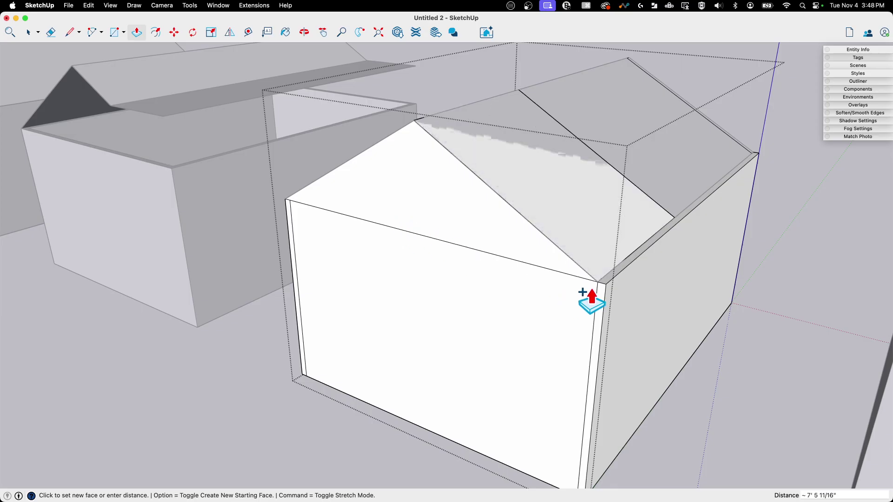
key(space)
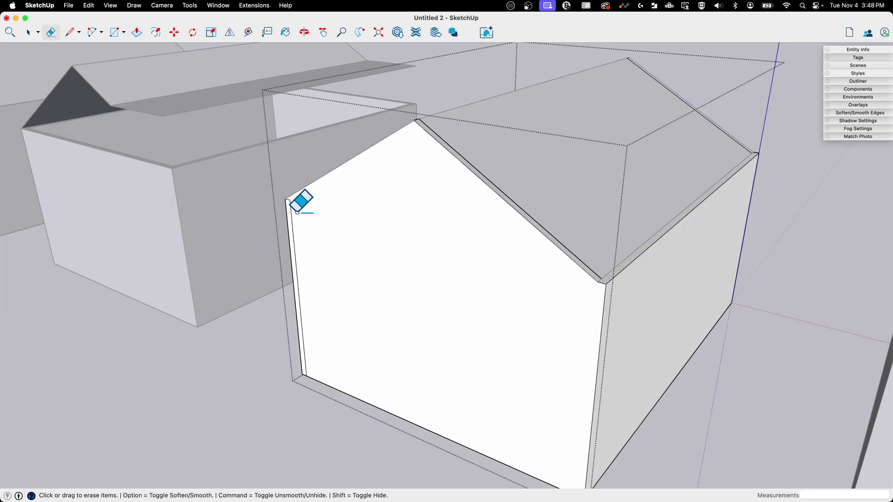
mouse_move(311, 261)
middle_down()
mouse_move(427, 270)
mouse_move(462, 287)
mouse_move(451, 295)
mouse_move(451, 275)
mouse_move(473, 281)
middle_up()
scroll(473, 280, up, 6)
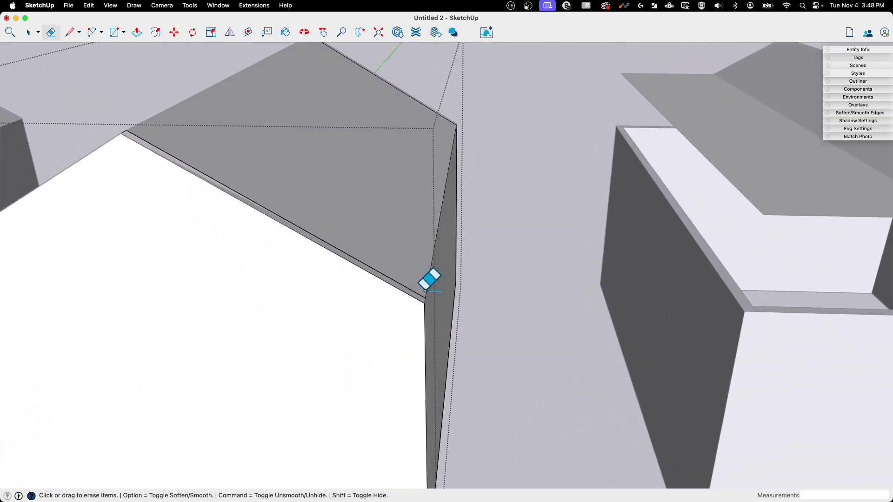
- Turn on X-ray view and move the second house's side wall inner top edge up to meet the roof slope
key(x)
scroll(433, 268, up, 2)
middle_drag(433, 268, 429, 266)
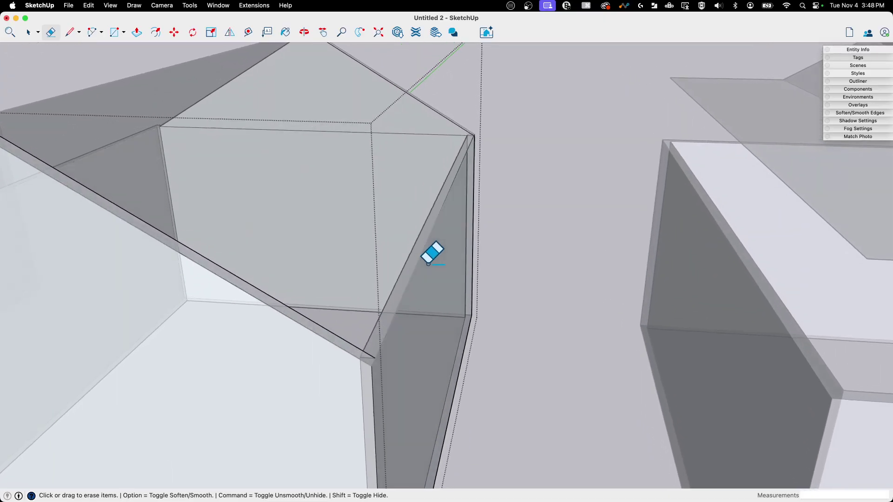
key(space)
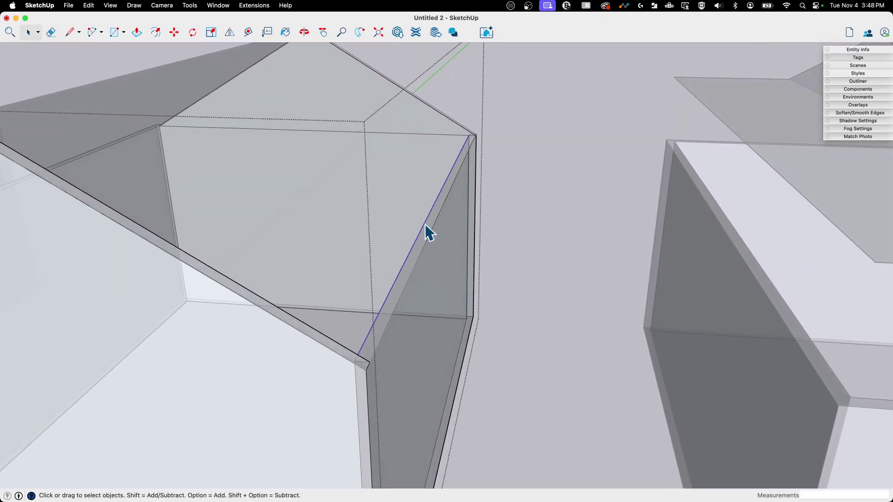
scroll(465, 226, up, 5)
key(m)
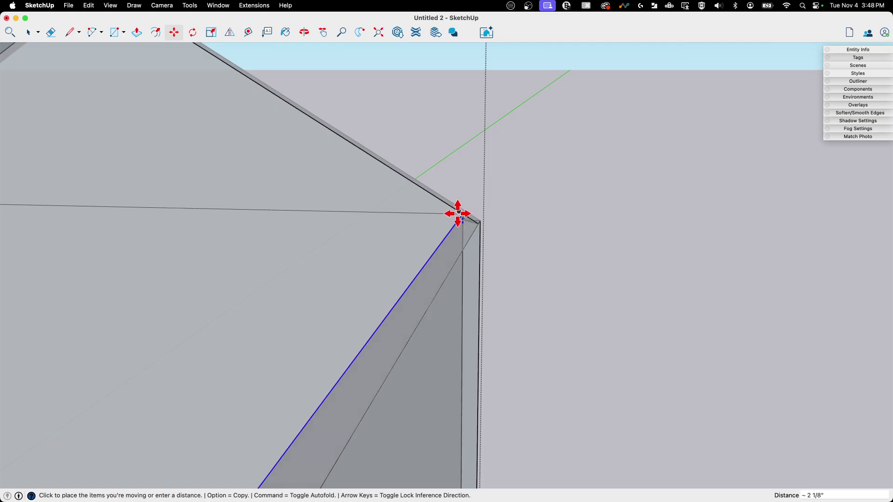
click(395, 217)
- Erase the leftover short edges at the corners where the second house's side walls meet the gable walls
mouse_move(395, 218)
middle_down()
mouse_move(556, 244)
mouse_move(536, 292)
mouse_move(437, 342)
mouse_move(436, 319)
middle_up()
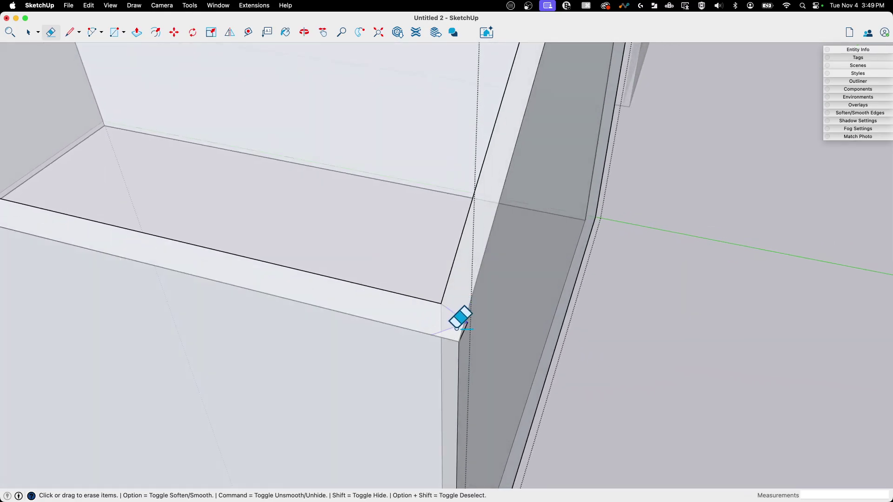
mouse_move(510, 310)
middle_down()
mouse_move(424, 322)
mouse_move(460, 261)
mouse_move(500, 241)
mouse_move(642, 331)
mouse_move(502, 278)
mouse_move(35, 269)
mouse_move(324, 266)
mouse_move(255, 193)
middle_up()
scroll(325, 266, up, 2)
mouse_move(413, 198)
middle_down()
mouse_move(367, 201)
mouse_move(347, 277)
mouse_move(348, 254)
middle_up()
scroll(347, 254, up, 2)
scroll(419, 219, down, 3)
mouse_move(419, 220)
middle_down()
mouse_move(401, 235)
mouse_move(273, 214)
mouse_move(485, 384)
mouse_move(495, 281)
middle_up()
- Turn off X-ray view and leave the second house's wall group
key(space)
scroll(485, 384, down, 1)
middle_drag(369, 193, 393, 238)
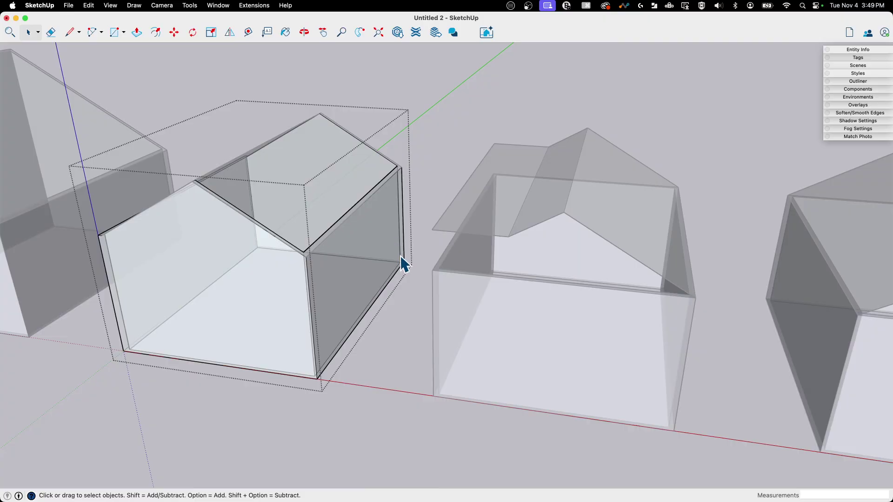
key(x)
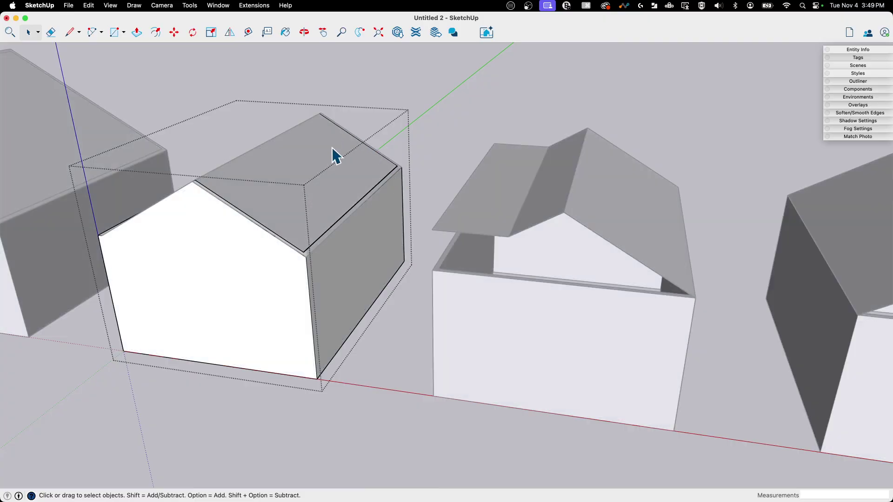
middle_drag(327, 153, 381, 128)
click(381, 128)
- Examine the gaps between the third house's flat wall tops and its multi-slope roof
middle_drag(232, 241, 378, 272)
scroll(380, 273, up, 10)
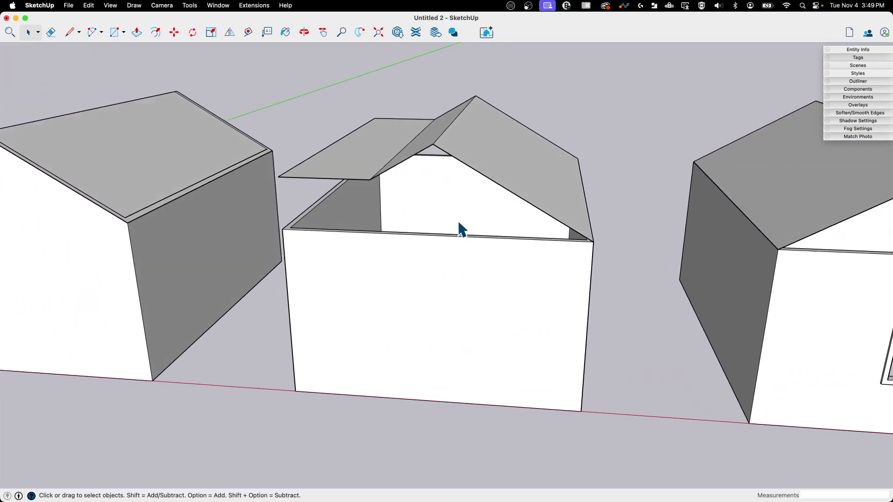
middle_drag(460, 228, 264, 295)
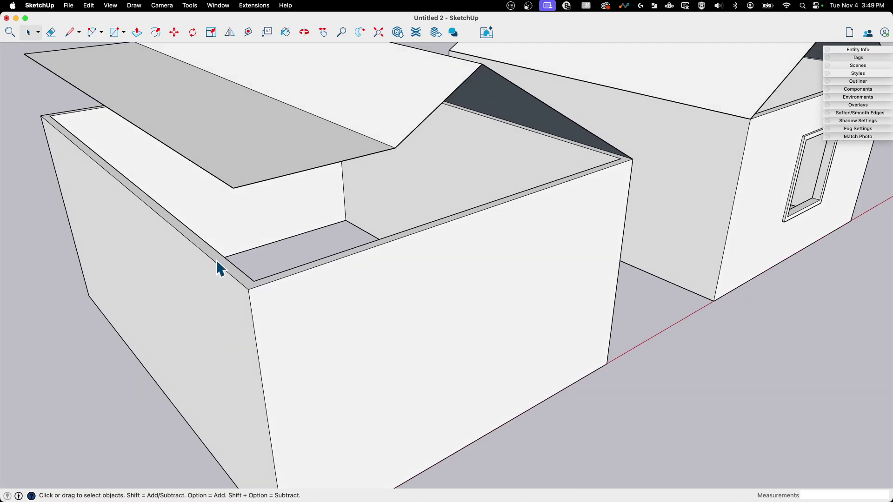
middle_drag(199, 260, 522, 201)
middle_drag(468, 200, 402, 231)
scroll(336, 237, up, 3)
middle_drag(411, 190, 362, 261)
scroll(326, 246, up, 3)
scroll(300, 251, down, 3)
middle_drag(295, 279, 403, 186)
mouse_move(325, 208)
middle_down()
mouse_move(295, 259)
mouse_move(331, 291)
mouse_move(313, 281)
mouse_move(321, 273)
middle_up()
- Open the third house's wall group and draw 3 1/2" lines across both corners to split off the side wall's top
key(l)
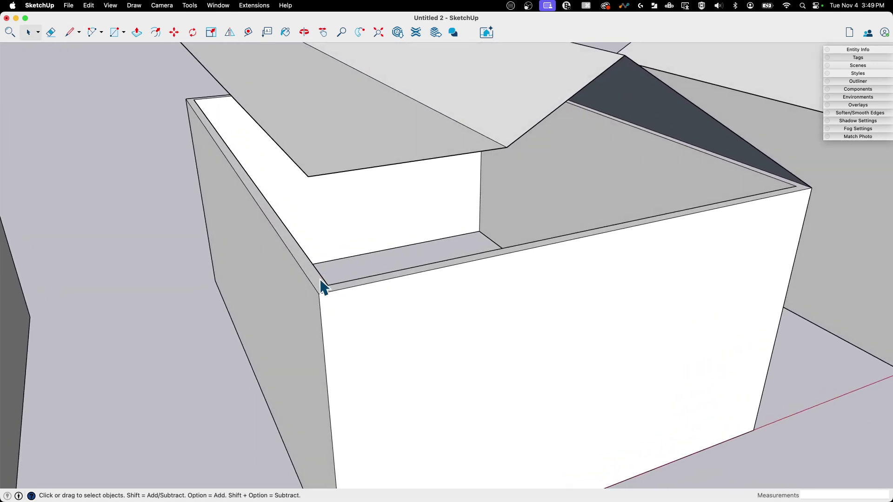
double_click(320, 291)
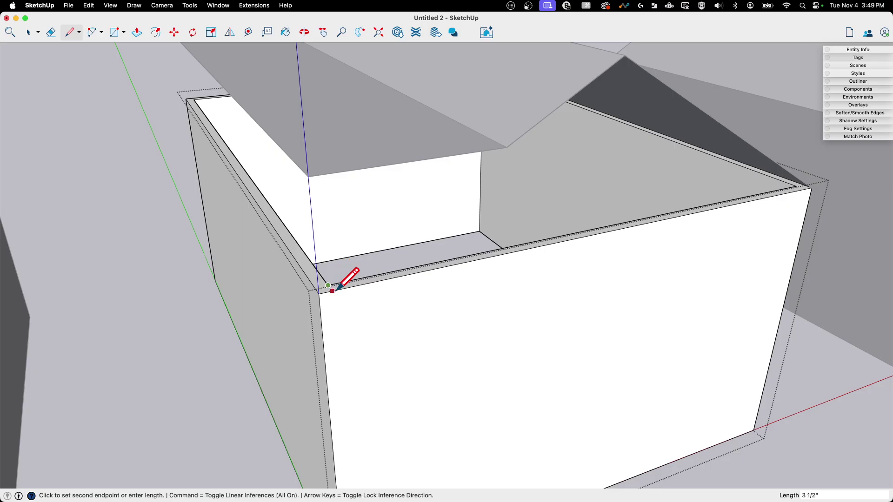
click(194, 100)
scroll(194, 100, up, 5)
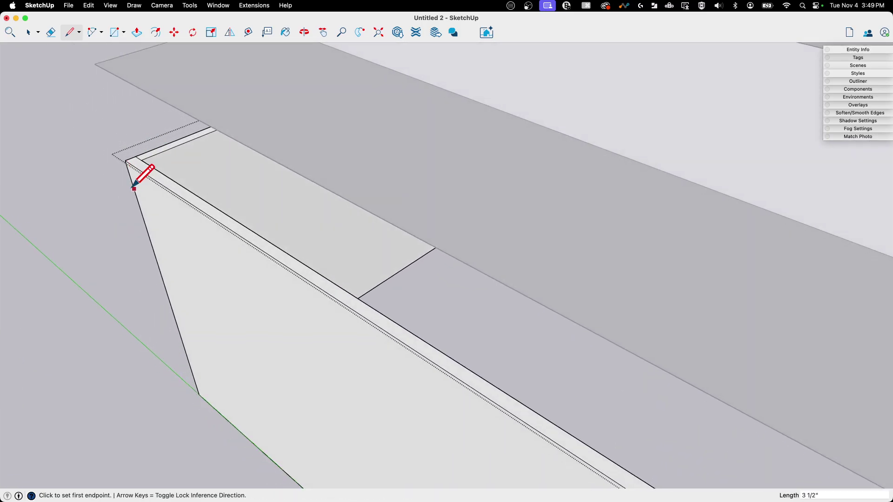
key(space)
- Push/Pull the third house's side wall top up about 2' 7 5/16" to the raised roof edge
scroll(132, 188, down, 5)
middle_drag(176, 199, 229, 222)
click(246, 235)
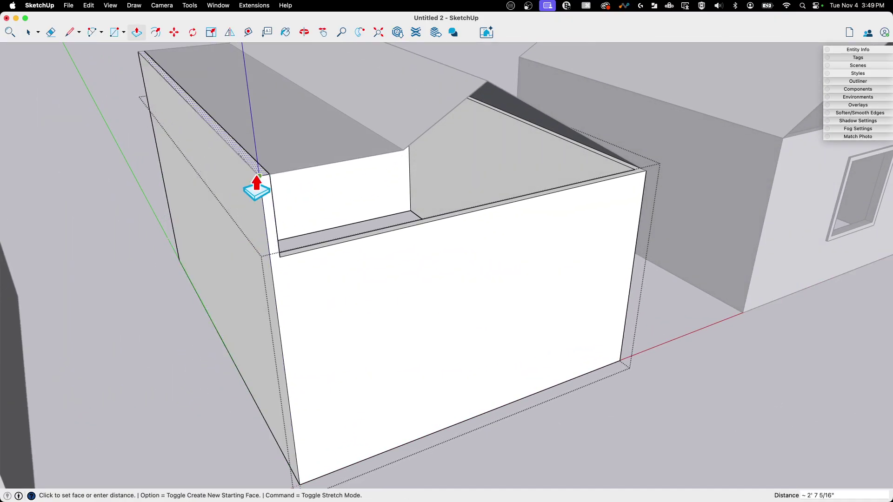
click(256, 184)
key(space)
- Draw vertical guide lines from the roof's slope break and from its ridge down to the front wall's top edge
middle_drag(313, 179, 181, 197)
scroll(201, 144, up, 5)
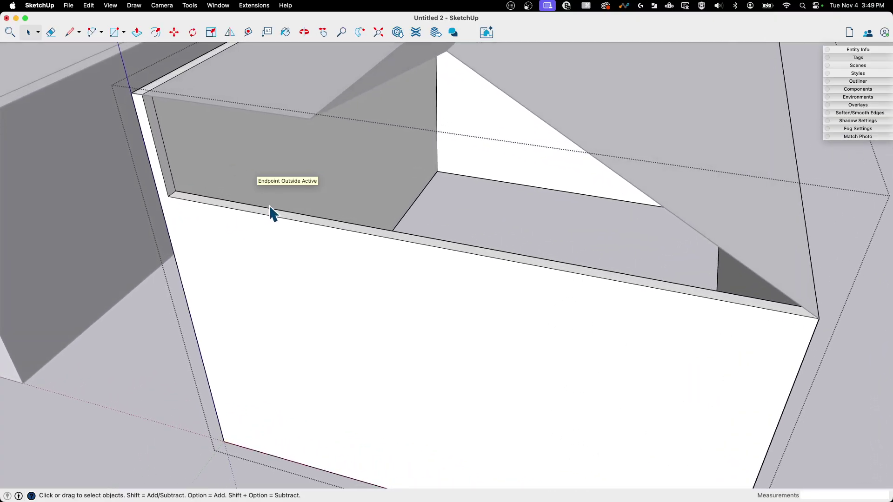
middle_drag(293, 176, 312, 139)
key(l)
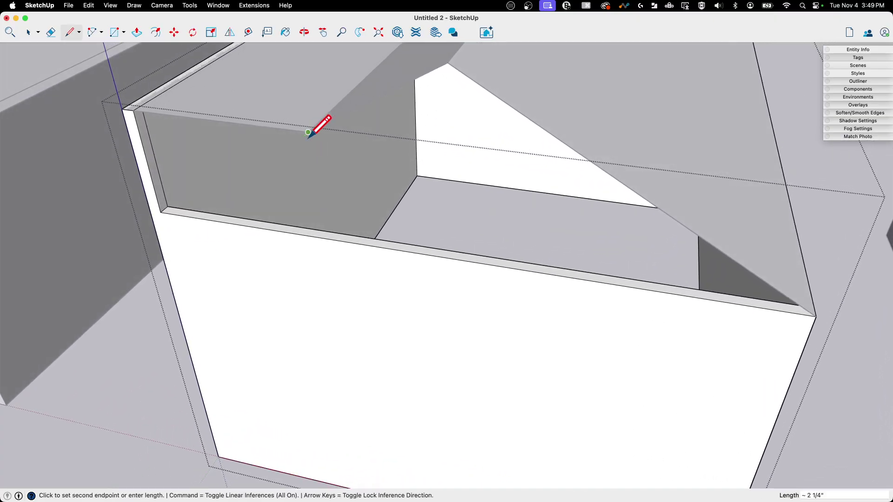
click(320, 233)
middle_drag(320, 232, 418, 126)
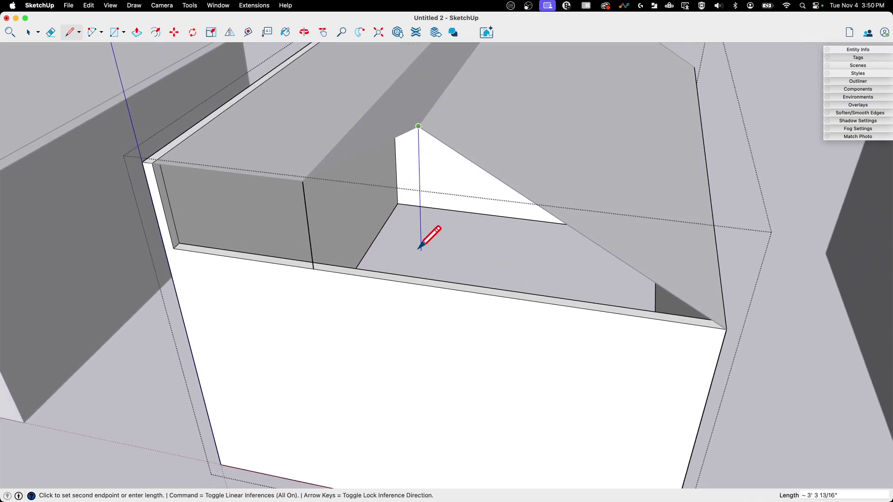
click(421, 292)
- Split the front wall's top below the slope break and Push/Pull that section up about 2' 7 5/16" to the roof
mouse_move(425, 273)
middle_down()
mouse_move(296, 264)
mouse_move(335, 264)
middle_up()
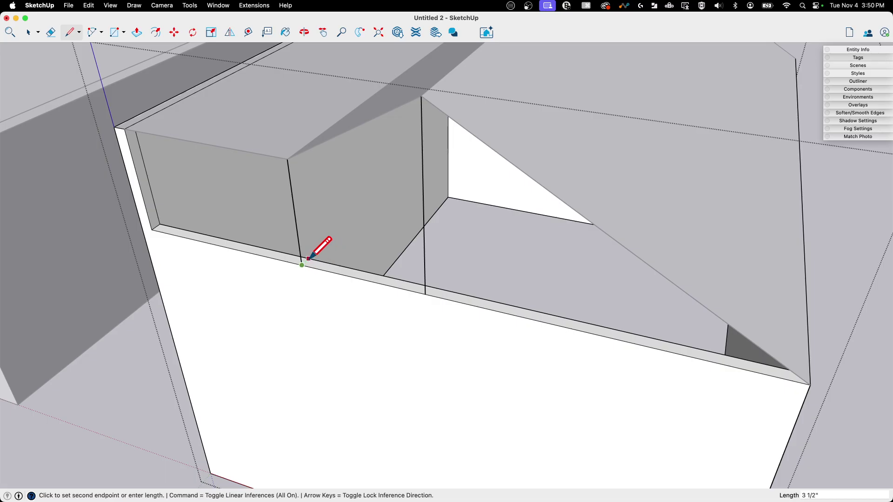
click(280, 260)
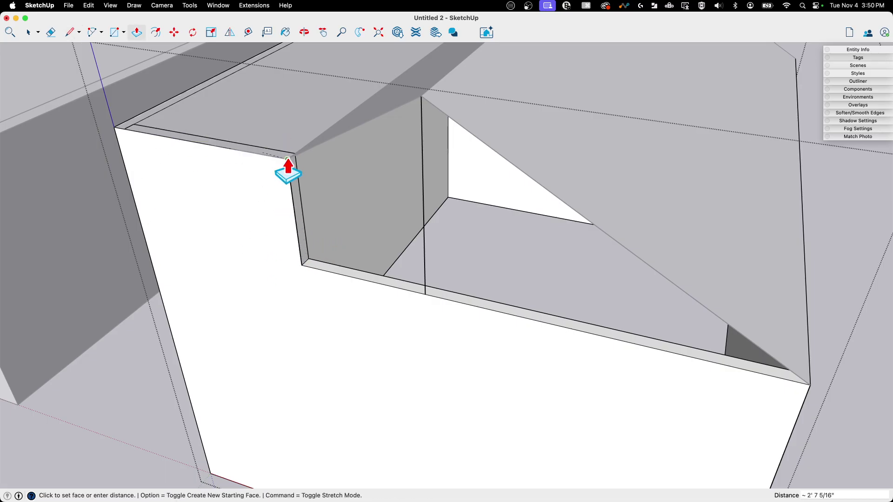
click(288, 160)
- Split the front wall's top with a line at the ridge guide and try to move that line up about 3' 1 7/8"
key(l)
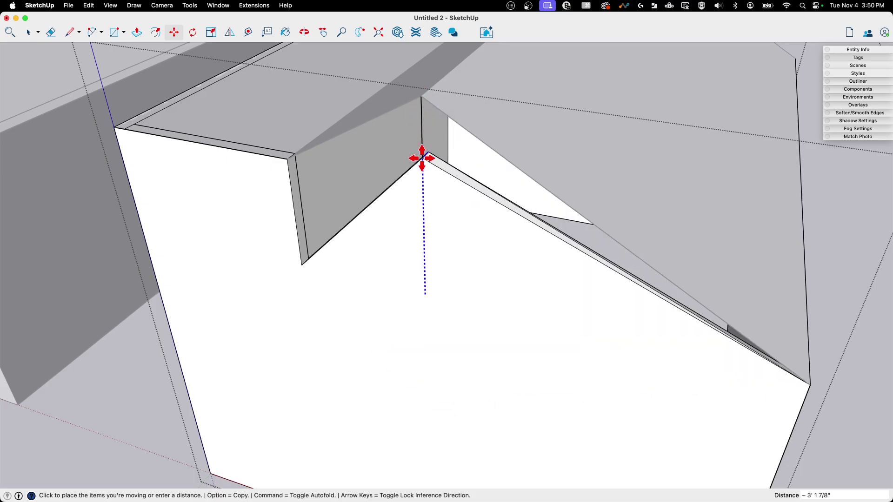
click(421, 160)
key(space)
- Move the lower edge at the foot of the raised section across to the ridge line on the front wall's top
scroll(333, 280, up, 3)
middle_drag(332, 274, 244, 282)
key(m)
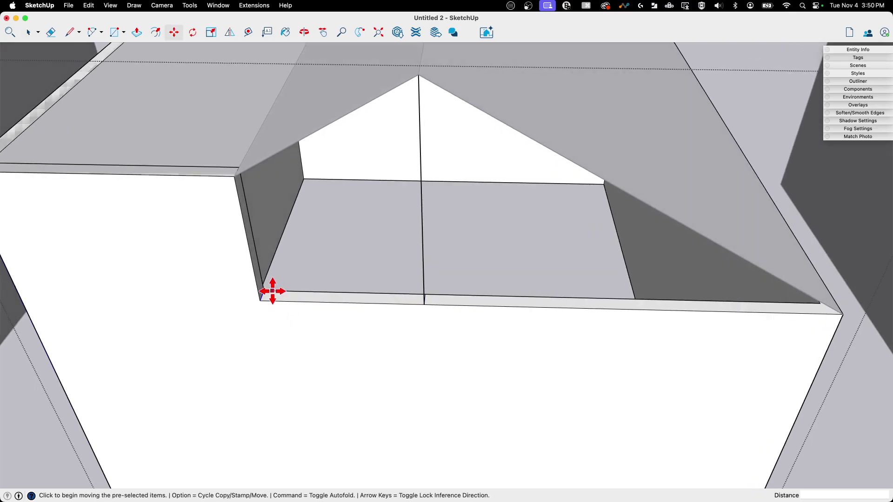
click(261, 300)
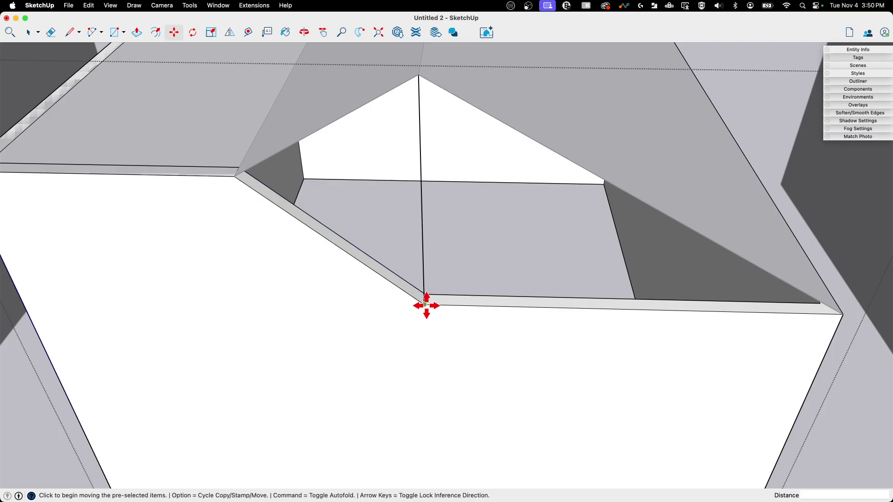
- Try to move the front wall's ridge line up about 4' 4 5/16" to the roof, and undo the move
key(l)
middle_drag(426, 305, 583, 267)
scroll(584, 267, up, 3)
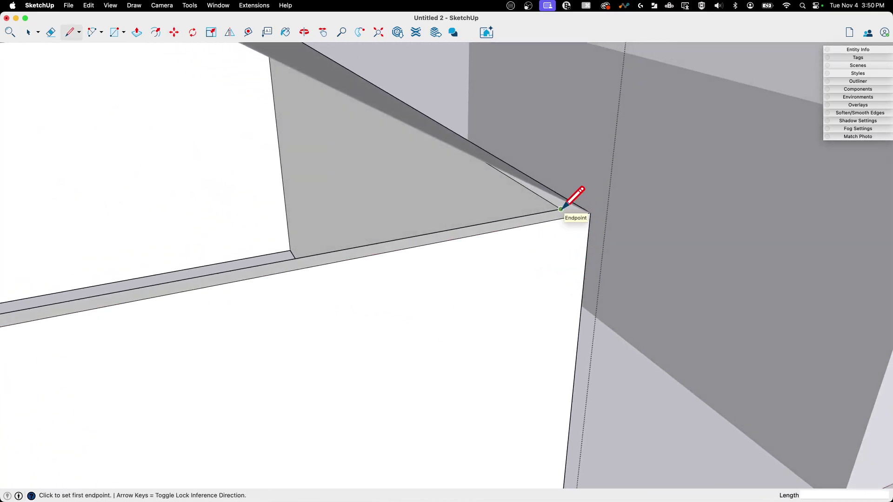
scroll(621, 240, down, 5)
scroll(455, 274, up, 3)
key(space)
drag(483, 188, 510, 254)
key(m)
click(499, 254)
scroll(509, 279, down, 3)
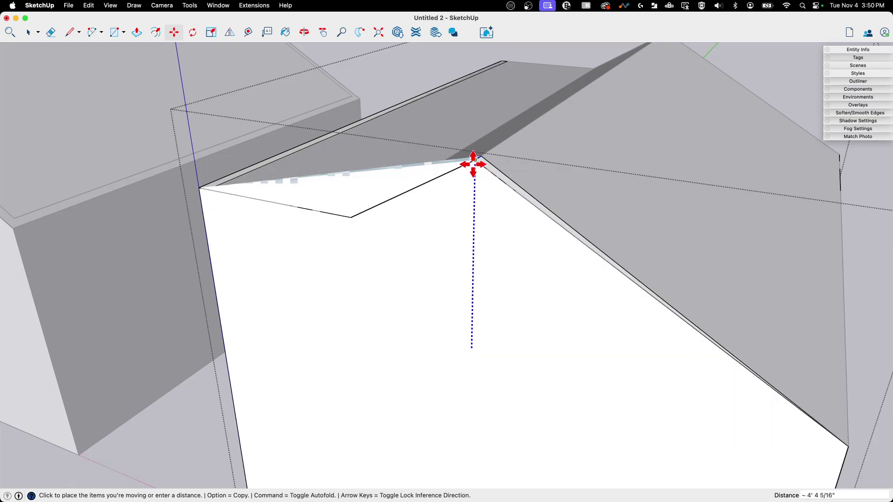
click(476, 162)
key(space)
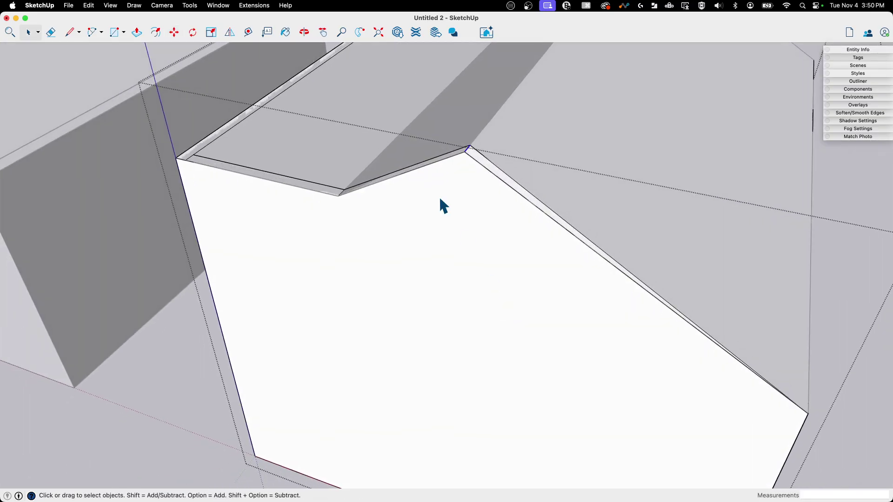
middle_drag(440, 199, 451, 226)
key(super+z)
- Select the short ridge line across the front wall's top and move it up about 4' 4 5/16" to the roof's ridge
middle_drag(479, 284, 455, 257)
drag(455, 258, 495, 324)
scroll(494, 325, up, 5)
key(m)
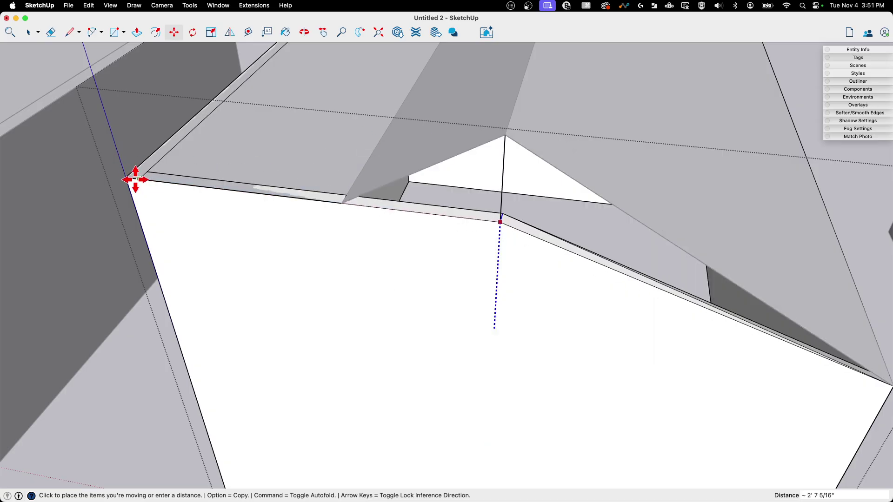
click(506, 136)
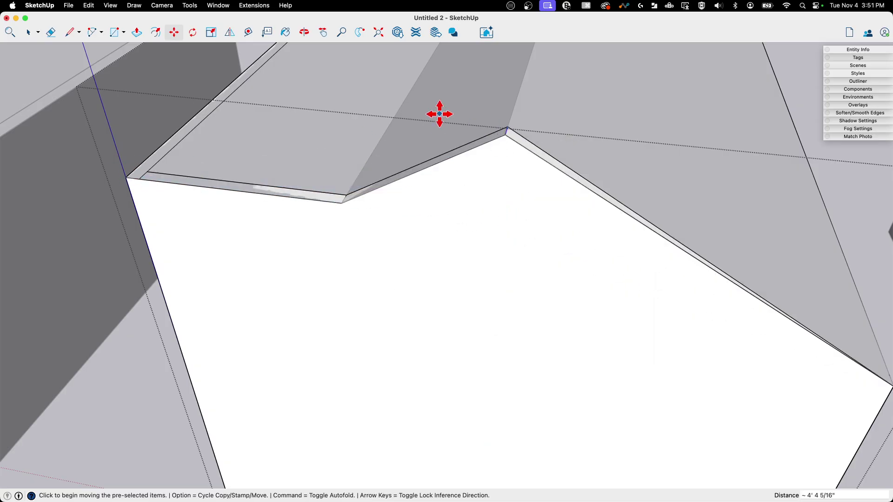
- Draw vertical guide lines from the back roof's ridge and slope break to the wall top and split it with 3 1/2" lines
middle_drag(371, 83, 447, 150)
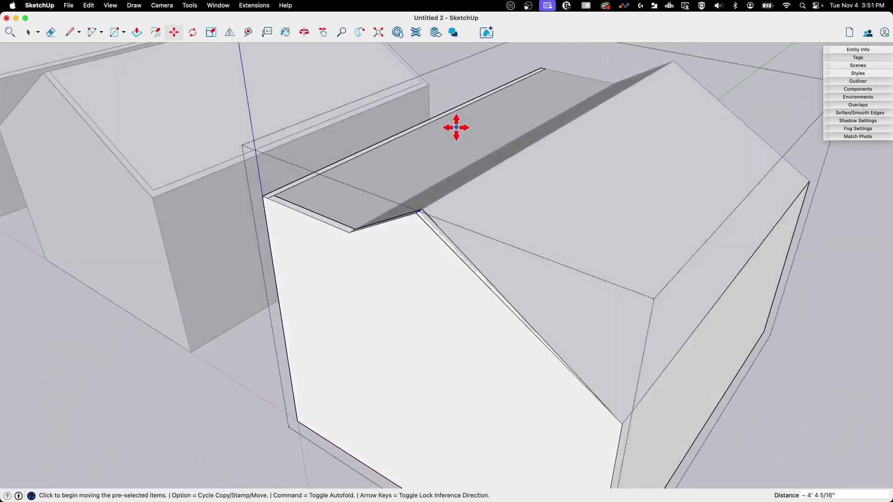
mouse_move(421, 119)
middle_down()
mouse_move(348, 239)
mouse_move(358, 219)
mouse_move(345, 231)
mouse_move(390, 252)
middle_up()
scroll(391, 252, up, 8)
scroll(453, 246, up, 1)
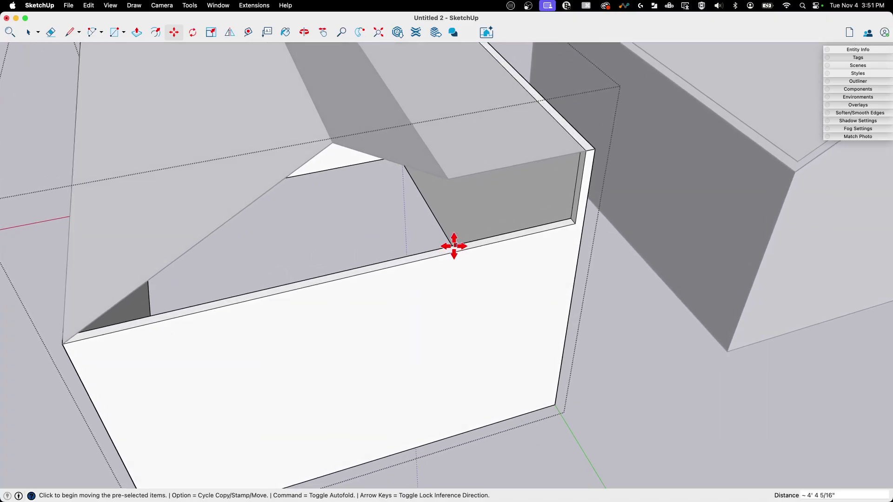
key(l)
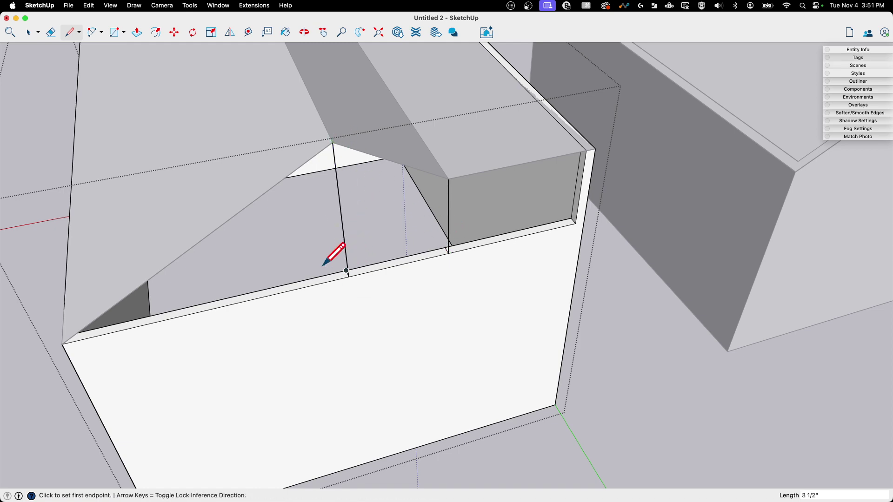
- Try to erase the edge at the low corner of the back wall's top, and undo the erasure
middle_drag(298, 266, 185, 192)
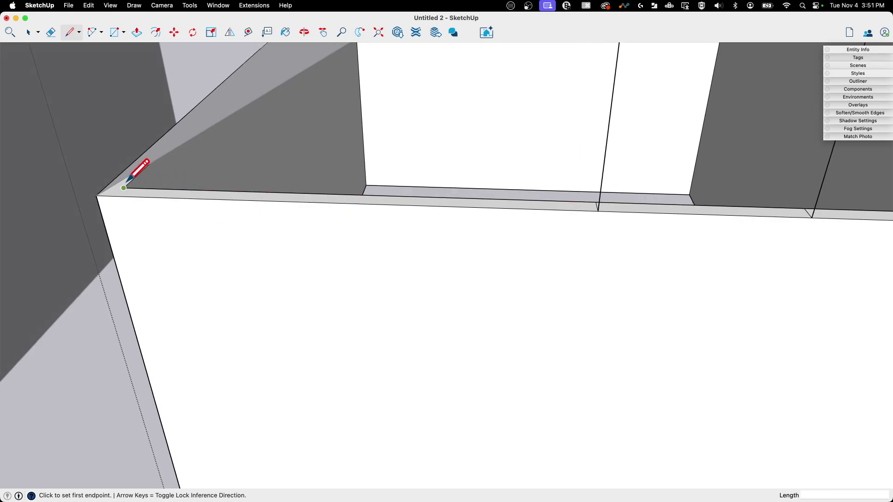
key(e)
click(99, 194)
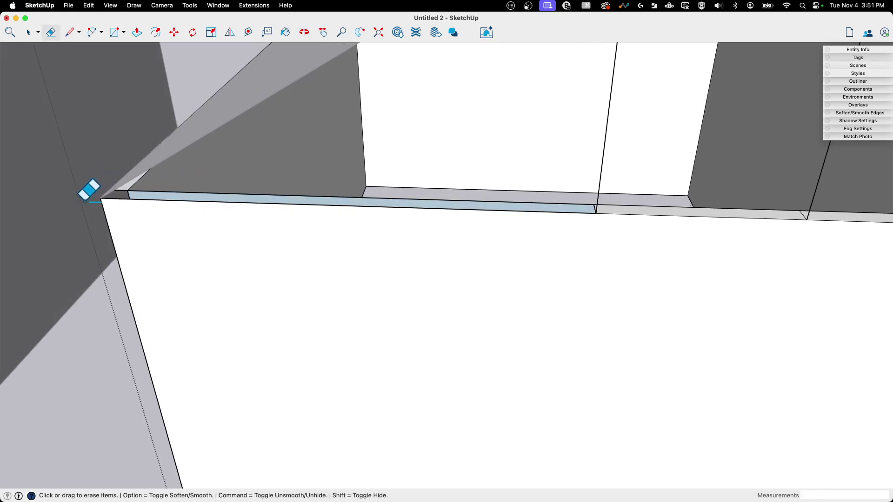
mouse_move(91, 185)
middle_down()
mouse_move(120, 171)
mouse_move(171, 269)
middle_up()
key(super+z)
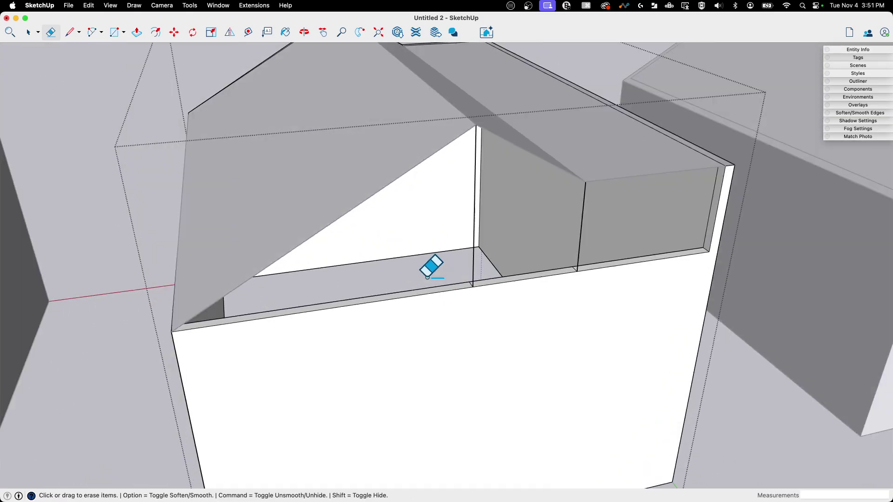
- Draw lines along the back wall's roof profile from the low corner to the ridge, the slope break and the raised side wall
key(space)
middle_drag(394, 279, 423, 309)
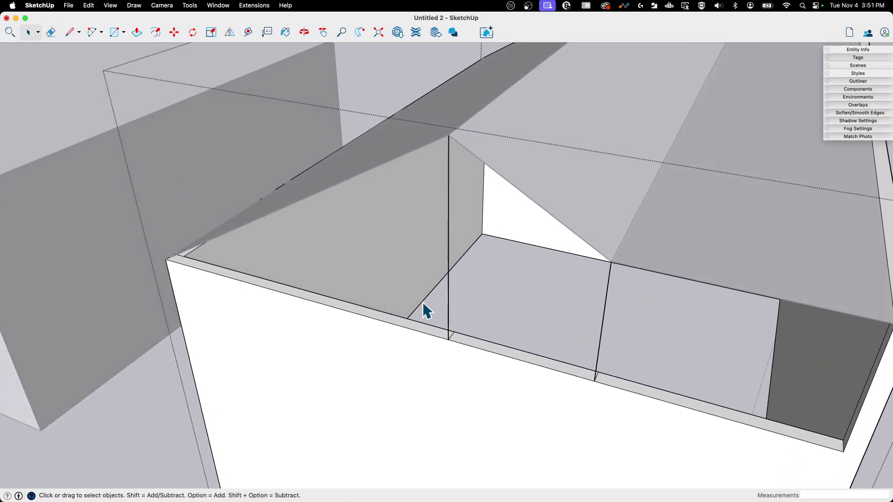
scroll(423, 308, up, 4)
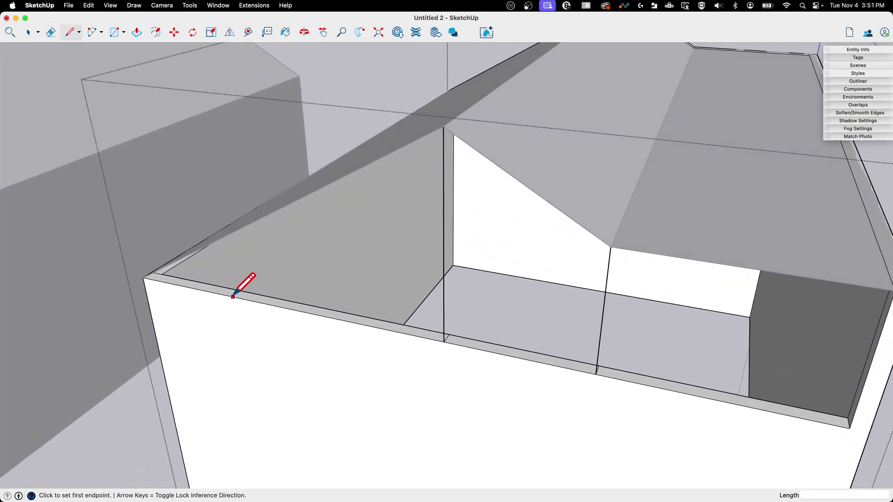
click(443, 126)
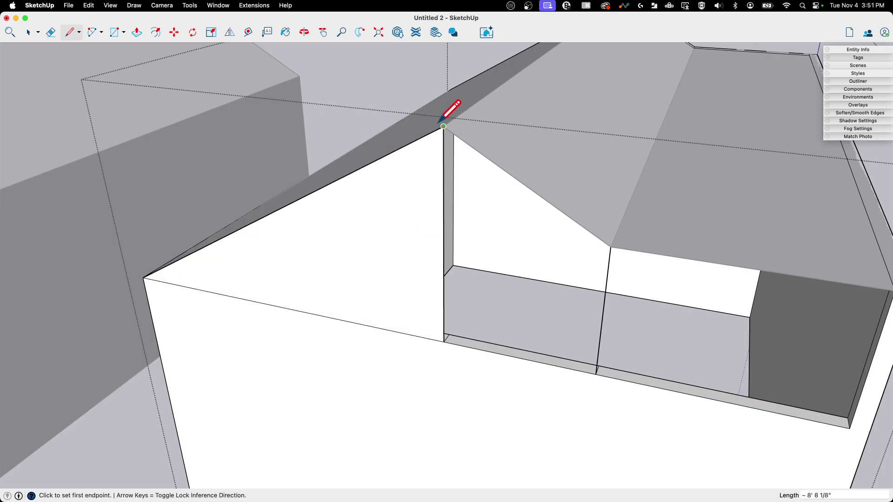
click(610, 246)
click(610, 247)
middle_drag(610, 247, 706, 295)
click(714, 309)
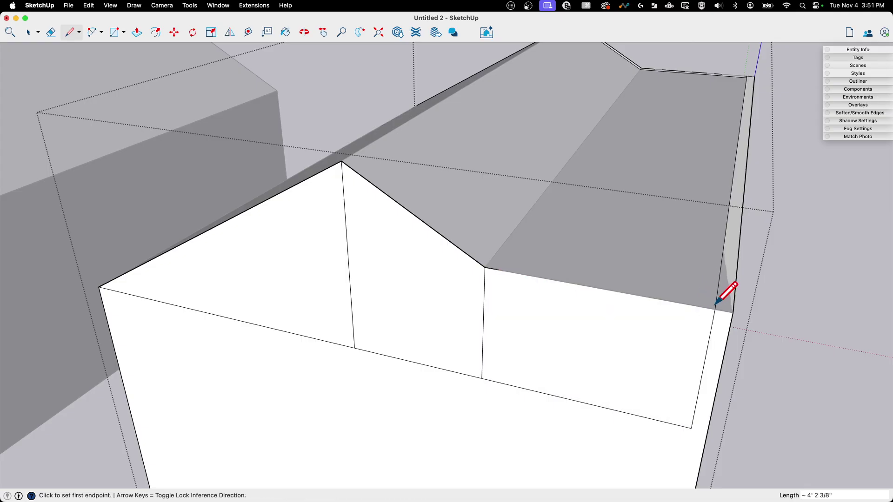
- Erase the vertical lines dividing the back wall's new gable face
key(e)
drag(292, 282, 301, 292)
- Turn on X-ray display and Push/Pull the back gable face 3 1/2" to the wall's thickness
middle_drag(426, 292, 325, 316)
key(p)
key(x)
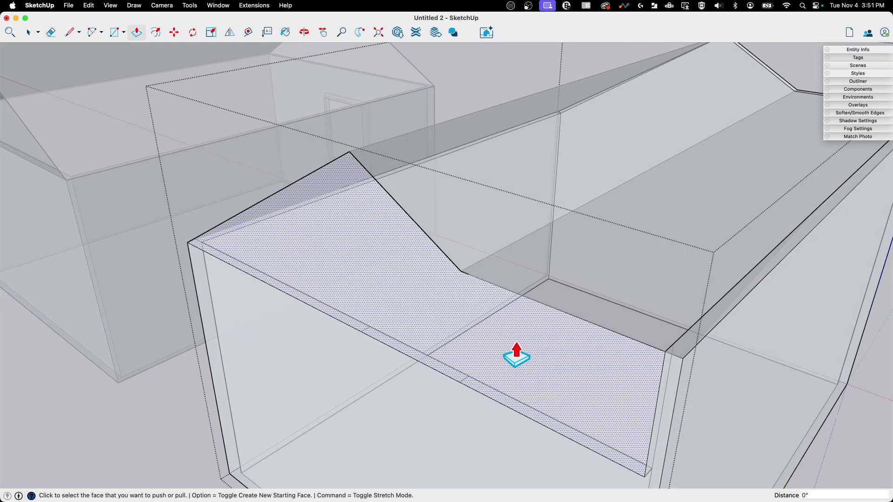
click(516, 356)
middle_drag(584, 434, 590, 451)
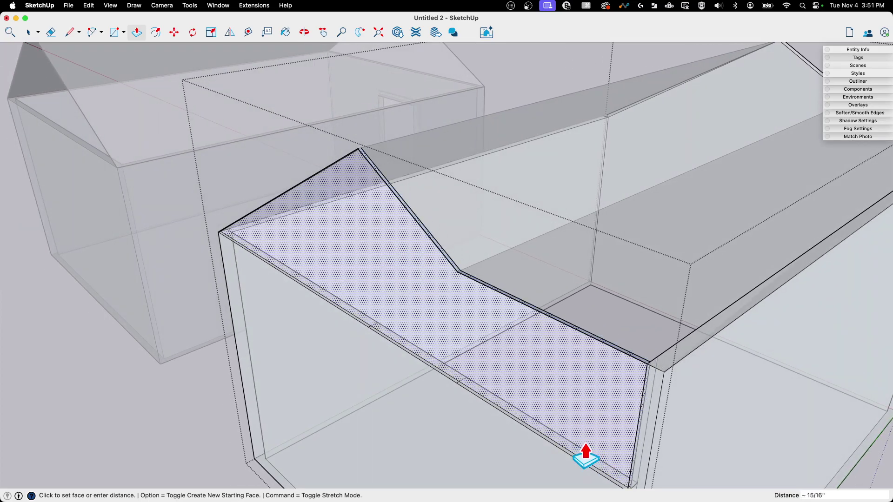
click(601, 470)
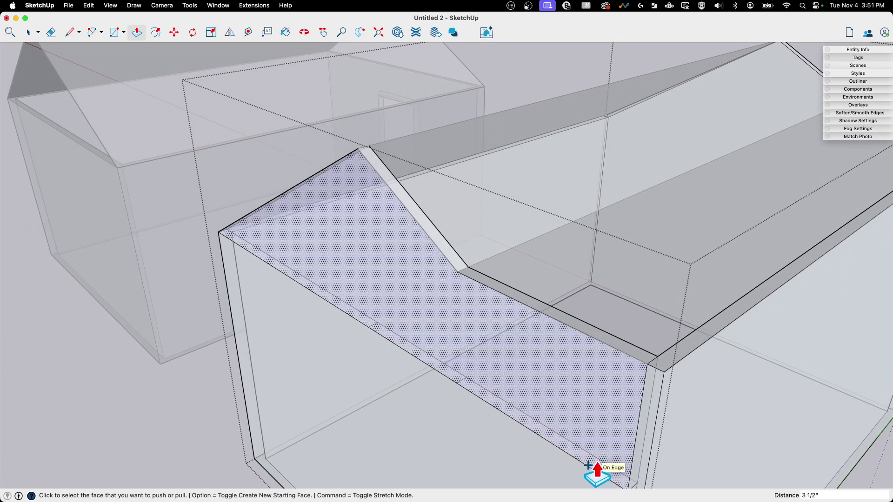
- Erase the leftover edges between the back gable and the wall below it
key(e)
drag(457, 384, 370, 322)
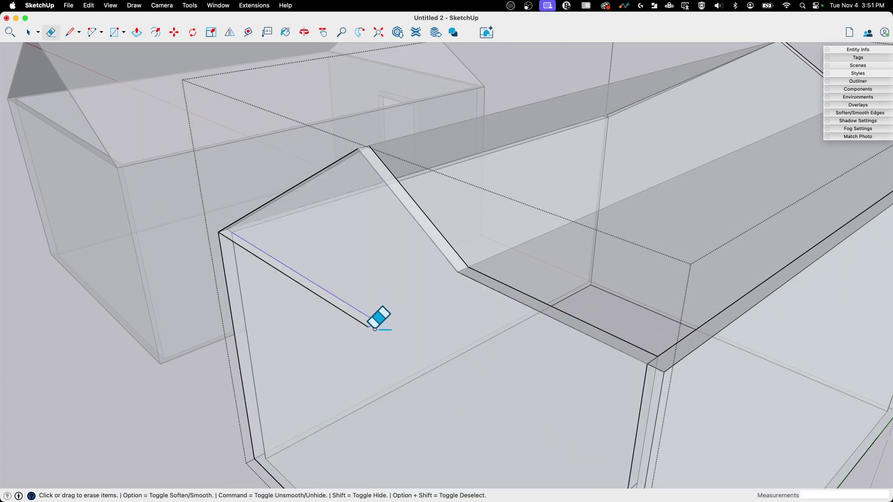
drag(258, 284, 281, 245)
- Select the low side wall's inner top edge and move it to meet the roof slope at the back gable
mouse_move(281, 245)
middle_down()
mouse_move(269, 239)
mouse_move(249, 296)
middle_up()
key(space)
scroll(263, 323, up, 3)
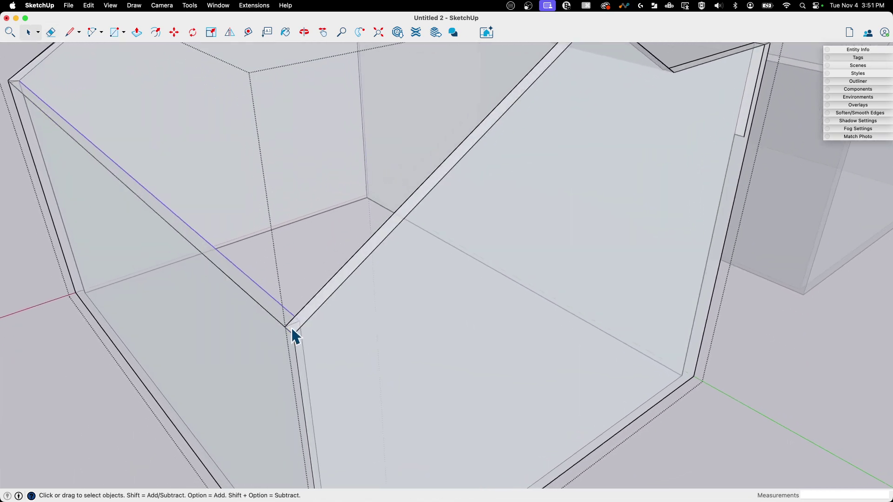
key(m)
click(333, 316)
click(338, 307)
- Erase the stray lines at the low corner where the side wall meets the gable wall
key(e)
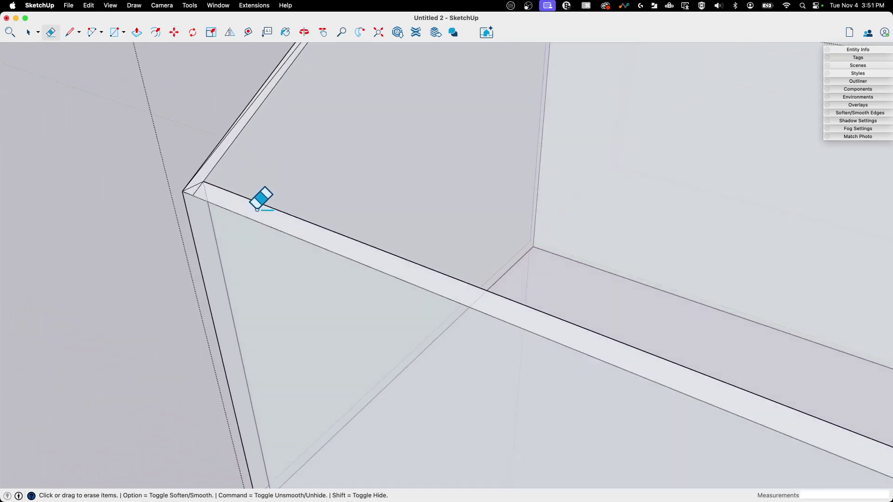
mouse_move(269, 217)
middle_down()
mouse_move(213, 267)
mouse_move(200, 316)
middle_up()
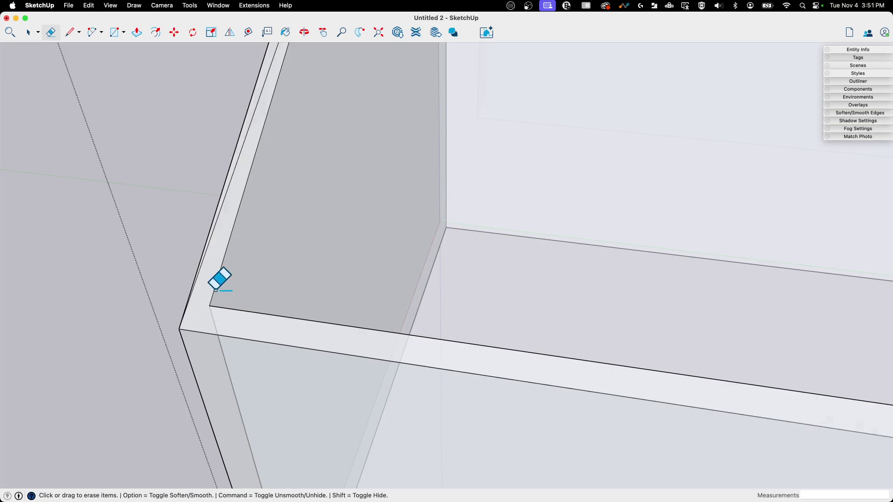
key(space)
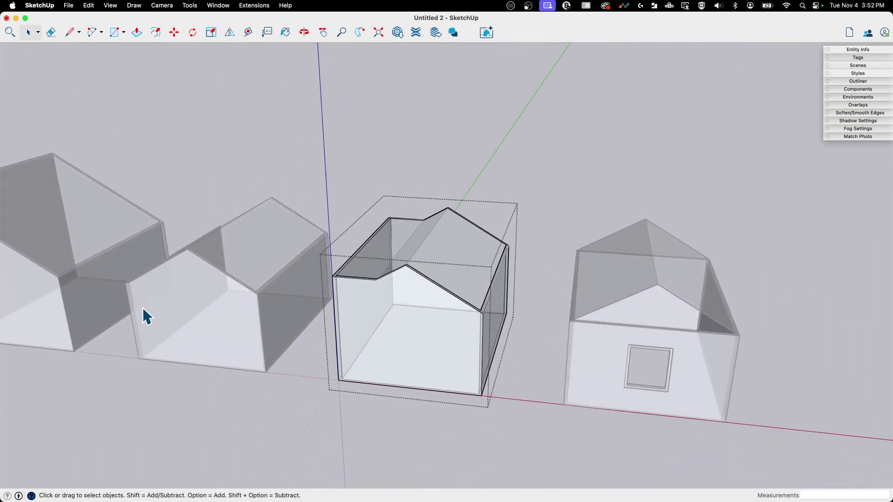
- Close the third house's wall group and turn off X-ray display
middle_drag(143, 308, 246, 261)
middle_drag(731, 271, 683, 263)
click(604, 341)
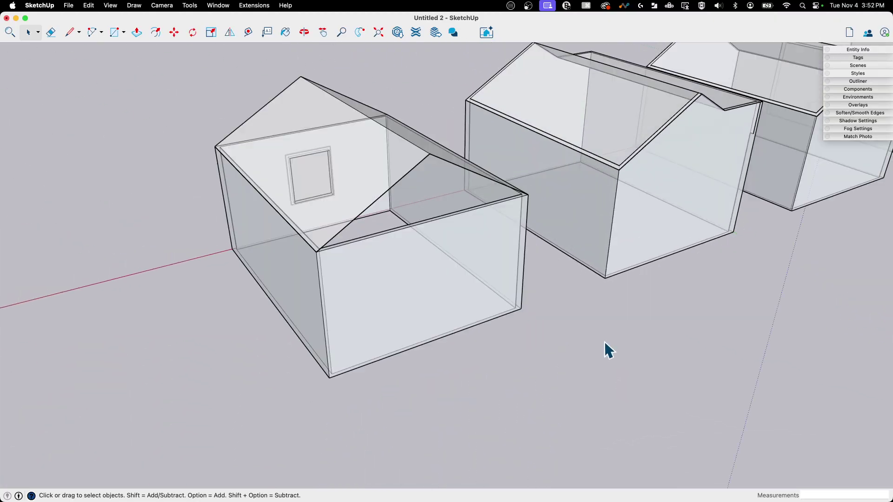
middle_drag(604, 342, 567, 202)
scroll(568, 202, up, 3)
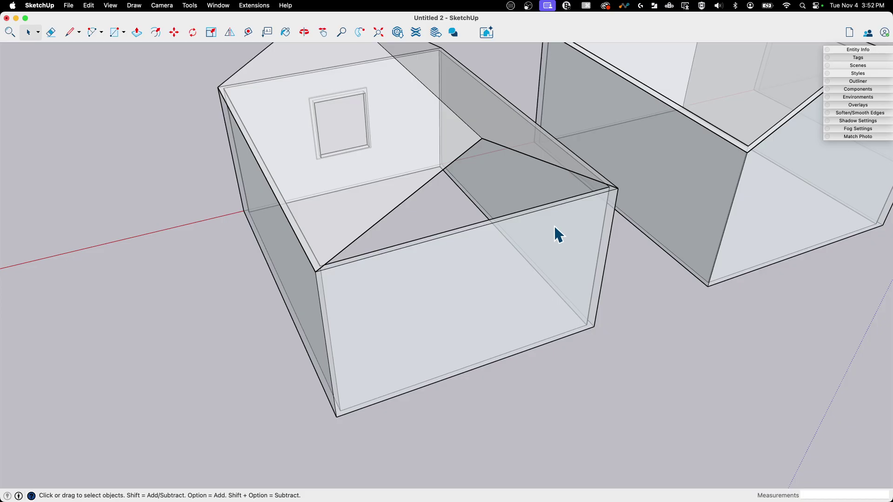
key(x)
middle_drag(356, 263, 323, 261)
- Open the wall group of the house with the window and draw 3 1/2" lines across both corners of its far end wall's top
key(l)
scroll(316, 230, up, 5)
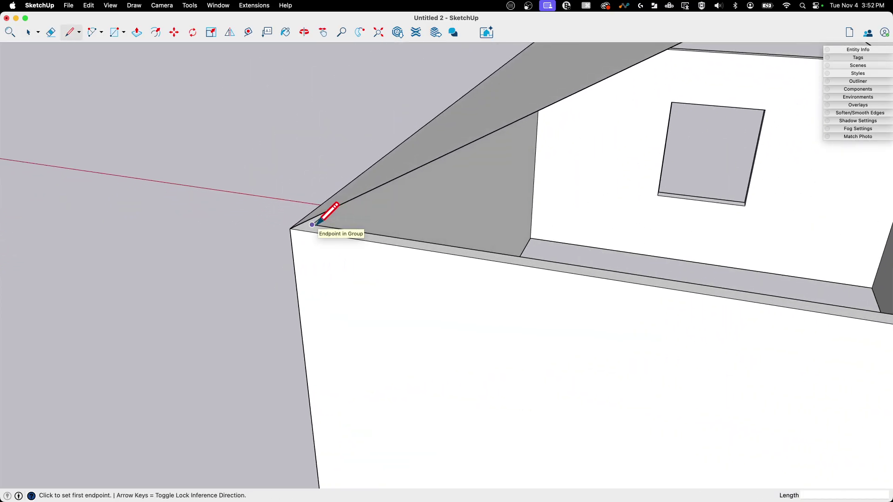
key(space)
double_click(313, 246)
key(l)
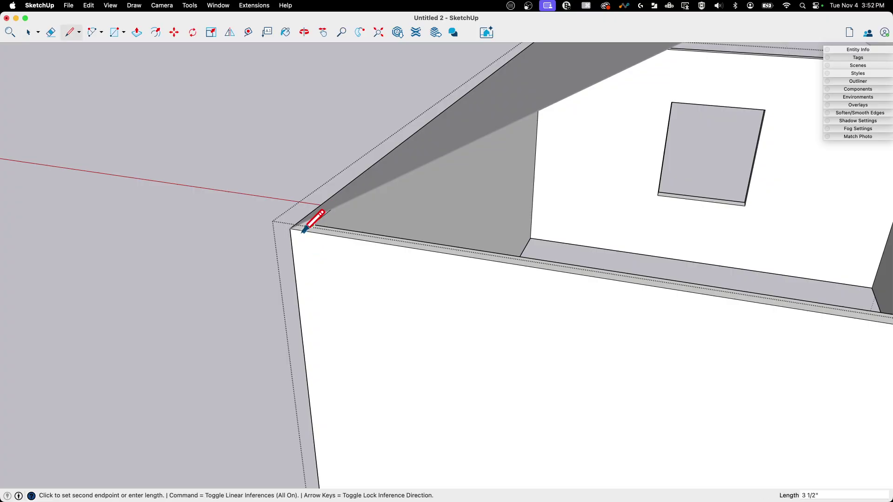
middle_drag(316, 228, 598, 147)
click(614, 155)
scroll(565, 189, down, 5)
key(space)
- Push/Pull the end wall's top strip down to the ground to remove the wall between the two side walls
key(p)
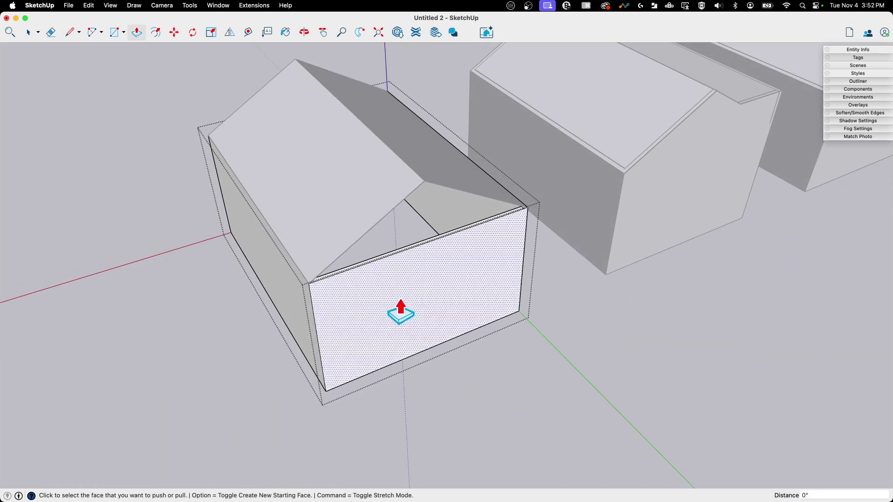
click(401, 260)
click(417, 450)
key(e)
mouse_move(414, 394)
middle_down()
mouse_move(355, 328)
mouse_move(385, 391)
middle_up()
- Draw the gable outline at the open end, from one side wall's top up to the roof ridge, down to the other wall and its base
key(l)
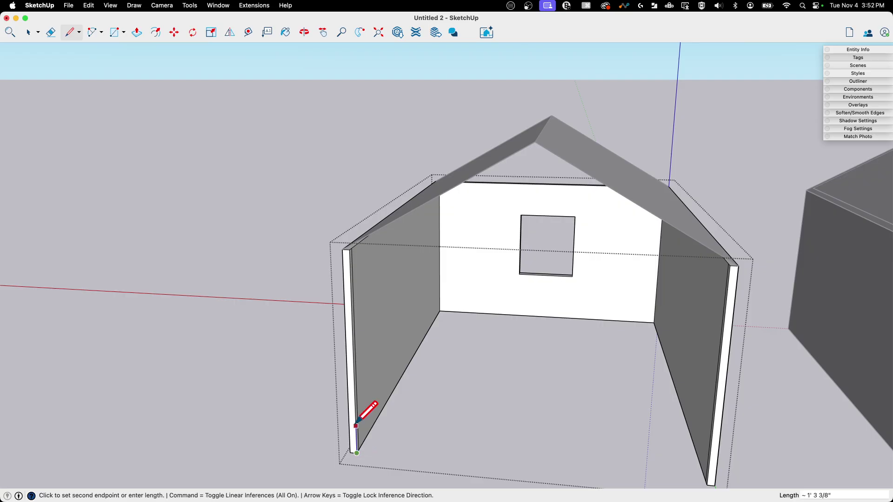
click(351, 239)
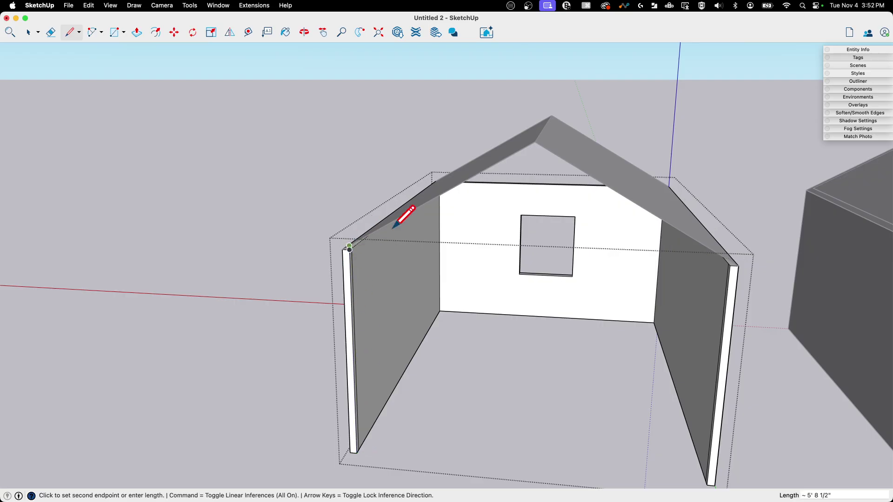
click(535, 142)
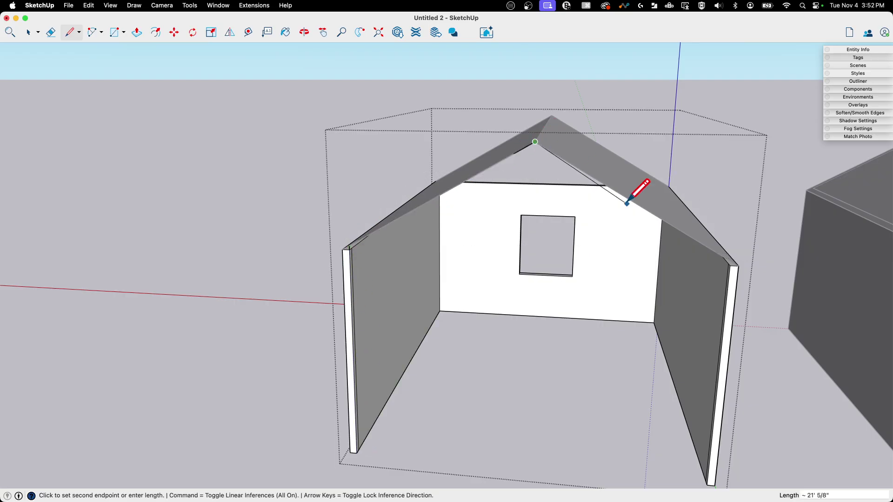
click(737, 265)
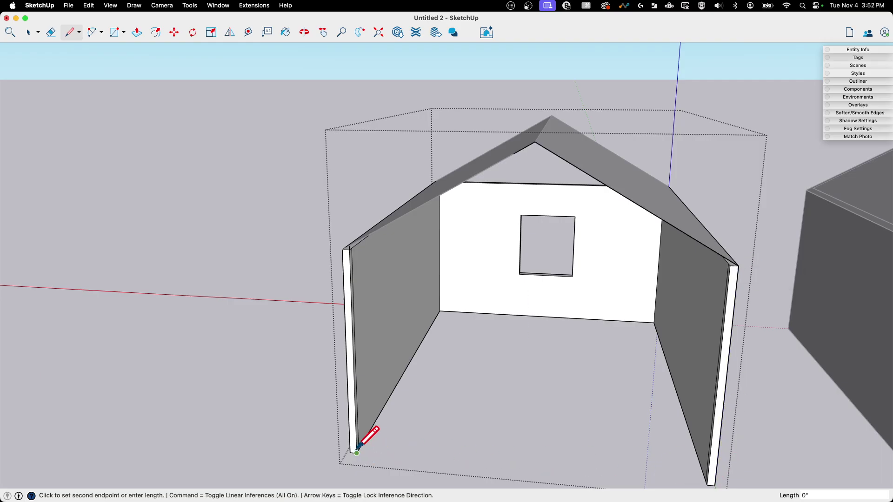
click(715, 484)
scroll(341, 236, up, 5)
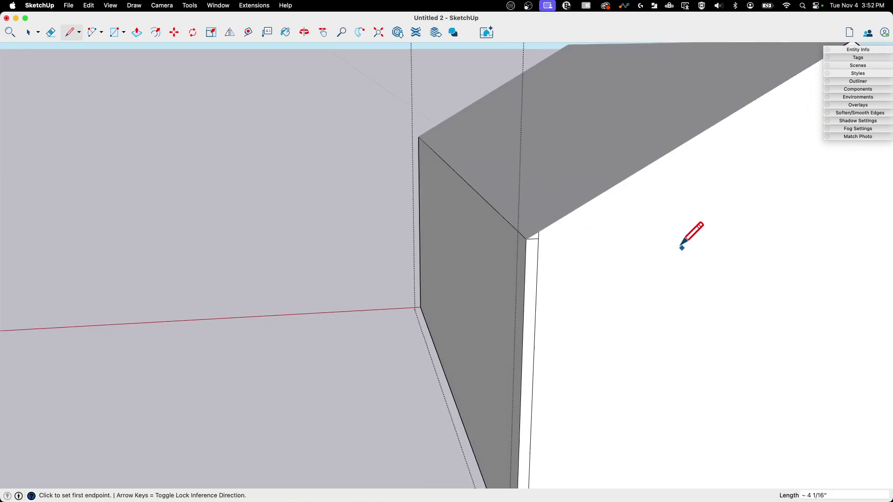
- Push/Pull the new gable end face inward by 4" as a new starting face
scroll(688, 243, down, 6)
key(p)
click(629, 309)
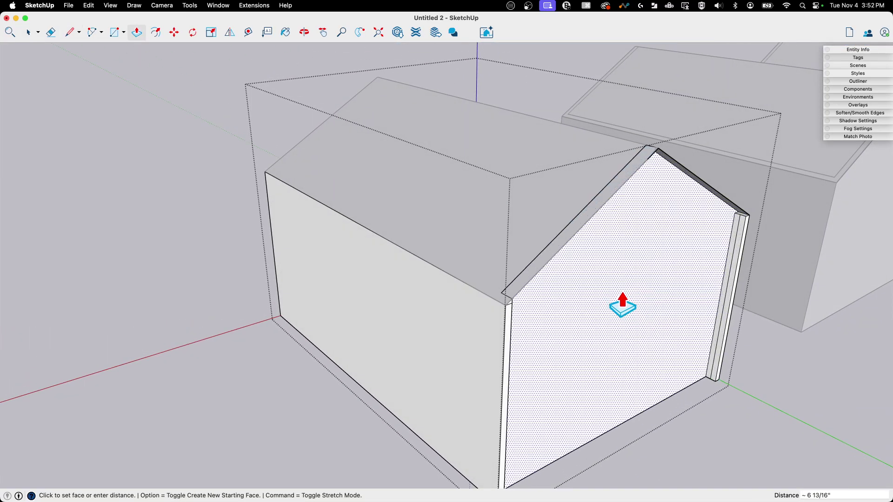
key(alt)
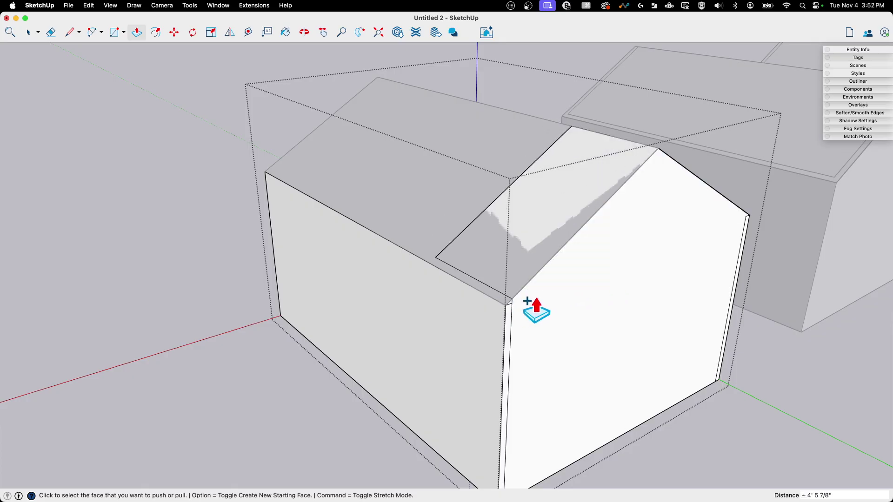
key(Return)
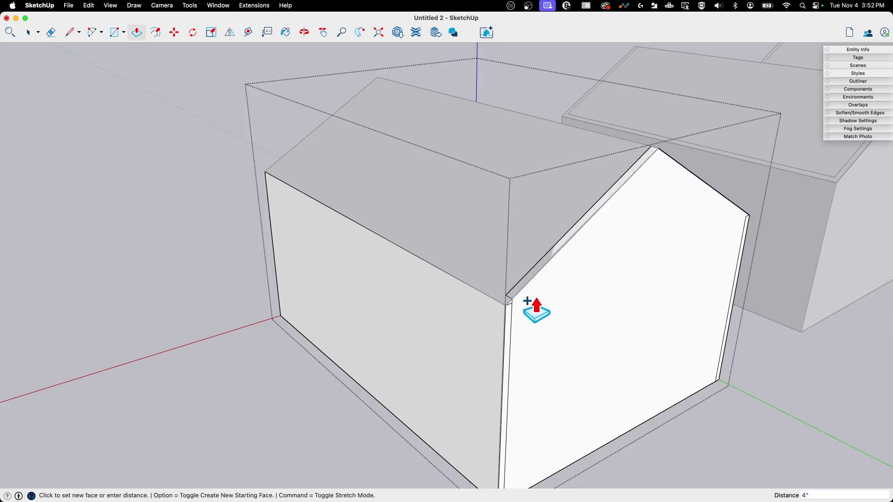
- Close the windowed house's wall group and select it
mouse_move(526, 301)
middle_down()
mouse_move(656, 309)
mouse_move(534, 297)
middle_up()
key(space)
scroll(533, 297, up, 3)
key(e)
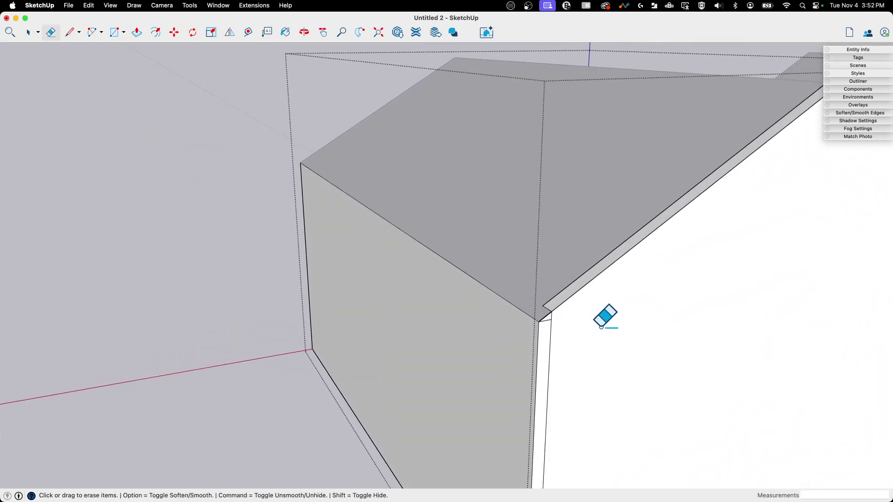
scroll(560, 316, down, 10)
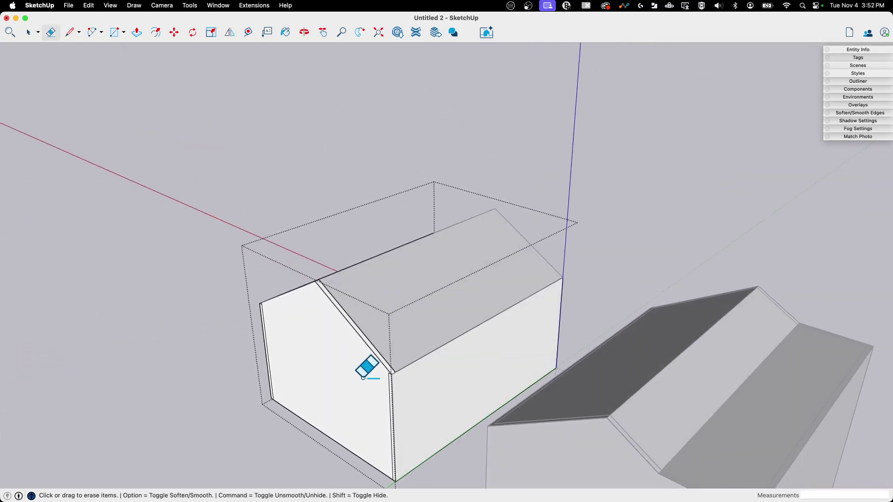
scroll(651, 261, down, 3)
key(space)
middle_drag(697, 259, 300, 270)
scroll(619, 325, up, 3)
middle_drag(619, 325, 464, 172)
scroll(465, 172, up, 3)
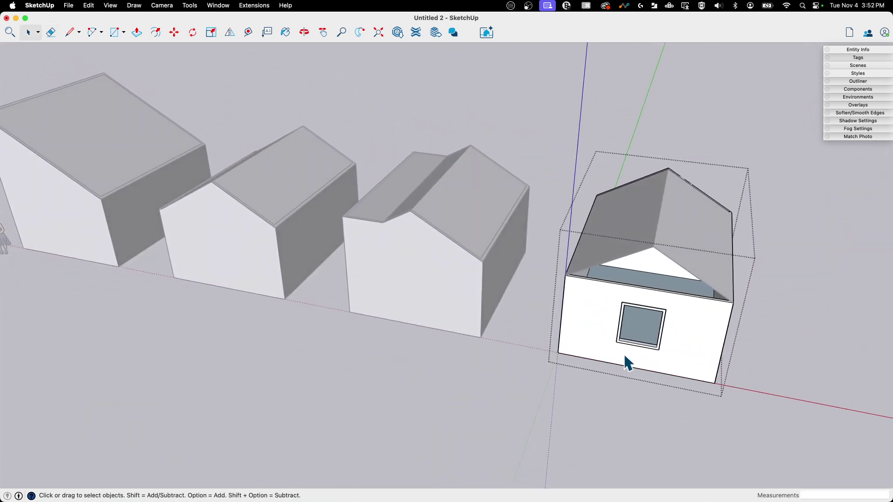
middle_drag(647, 363, 615, 325)
click(611, 331)
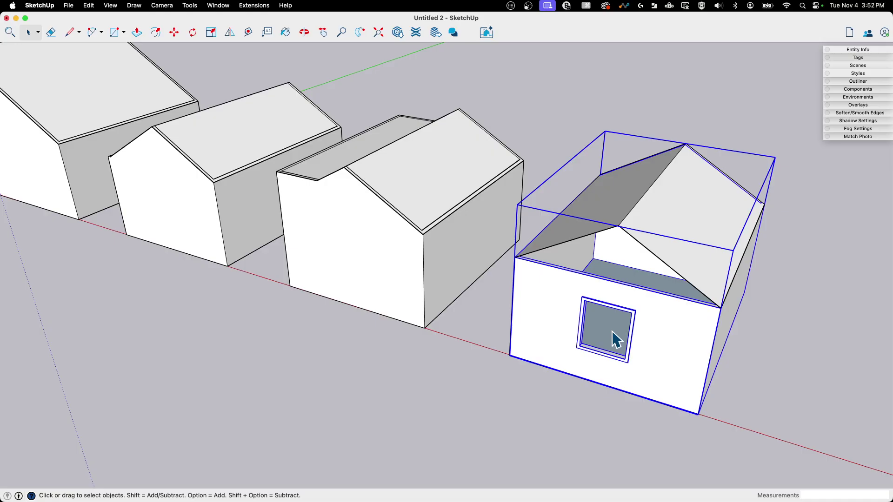
- Open the windowed house's wall group and draw lines from the window wall's top corner to the roof ridge and down to the opposite corner
scroll(671, 320, up, 2)
middle_drag(673, 323, 669, 324)
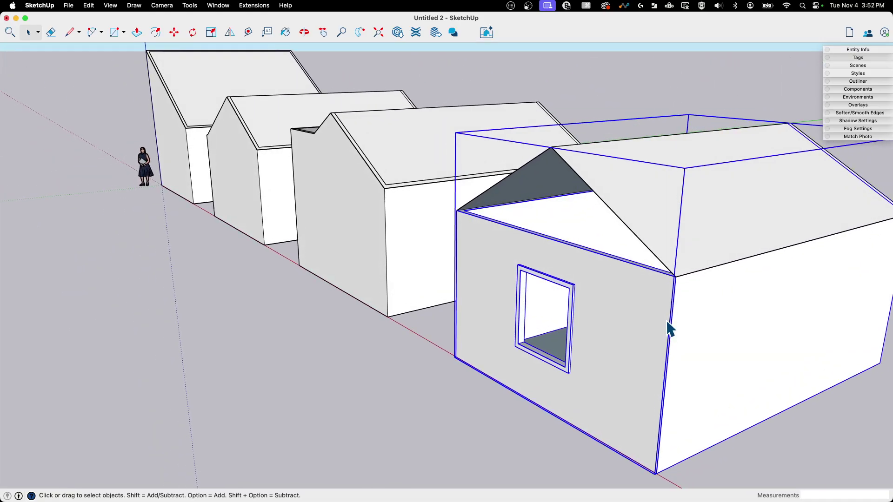
scroll(640, 311, up, 3)
scroll(625, 282, up, 3)
key(l)
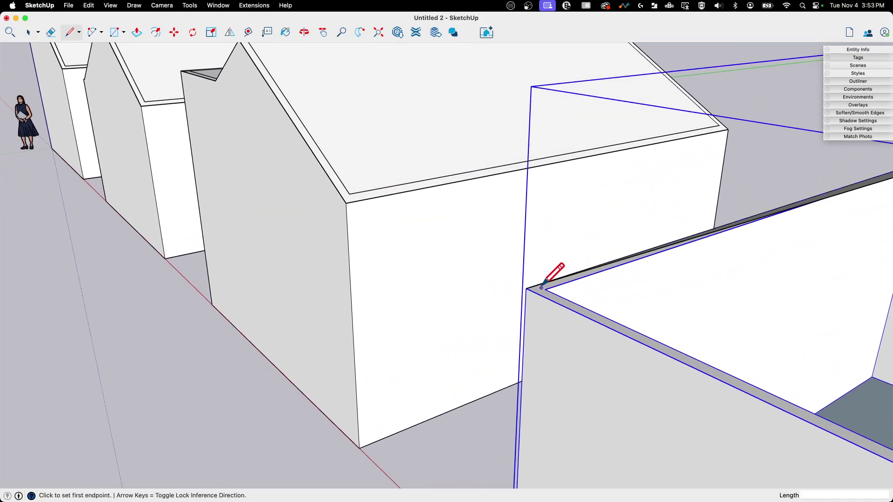
double_click(555, 321)
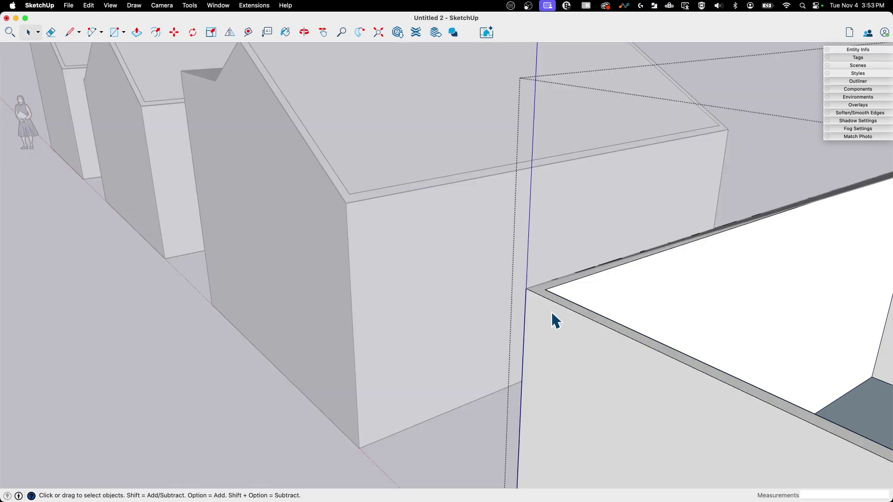
scroll(552, 309, down, 6)
middle_drag(466, 257, 362, 250)
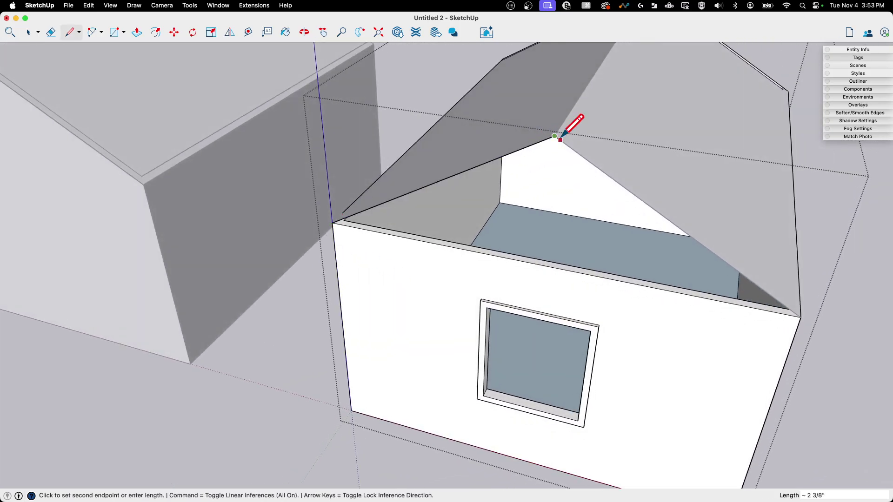
click(800, 317)
middle_drag(643, 233, 514, 285)
- Push/Pull the triangular gable face to the wall's thickness and erase the seam between it and the window wall
key(p)
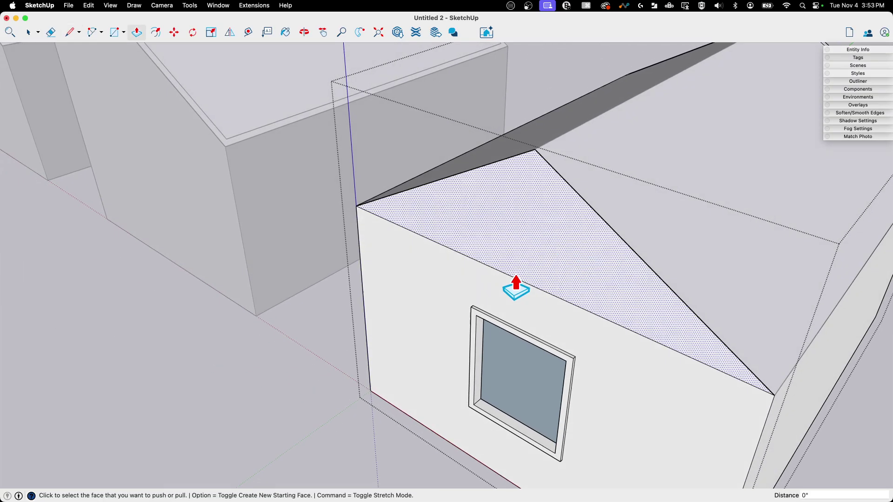
click(530, 266)
click(571, 294)
key(e)
middle_drag(570, 296, 549, 278)
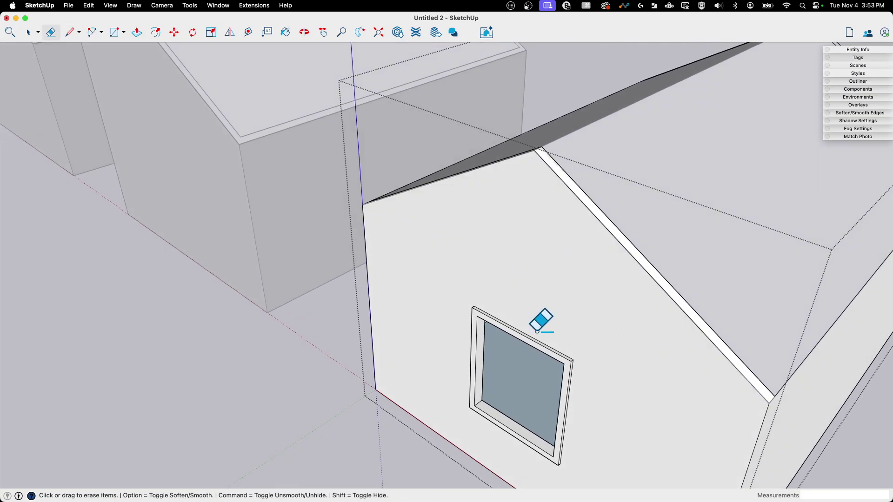
- Select the window opening's geometry and move it straight up into the gable part of the wall
middle_drag(537, 331, 542, 305)
mouse_move(543, 255)
middle_down()
mouse_move(518, 271)
mouse_move(447, 264)
middle_up()
key(space)
drag(444, 257, 585, 412)
middle_drag(585, 412, 598, 395)
key(m)
click(600, 383)
click(605, 286)
- Erase the leftover edge on the gable wall near the raised window
mouse_move(536, 313)
middle_down()
mouse_move(516, 191)
mouse_move(550, 302)
mouse_move(552, 213)
mouse_move(558, 229)
middle_up()
scroll(562, 276, up, 3)
key(e)
click(556, 235)
key(space)
- Close the wall group and review all four houses with their walls extended to the roofs
mouse_move(588, 277)
middle_down()
mouse_move(598, 299)
mouse_move(606, 255)
mouse_move(581, 267)
mouse_move(571, 216)
middle_up()
scroll(571, 216, down, 5)
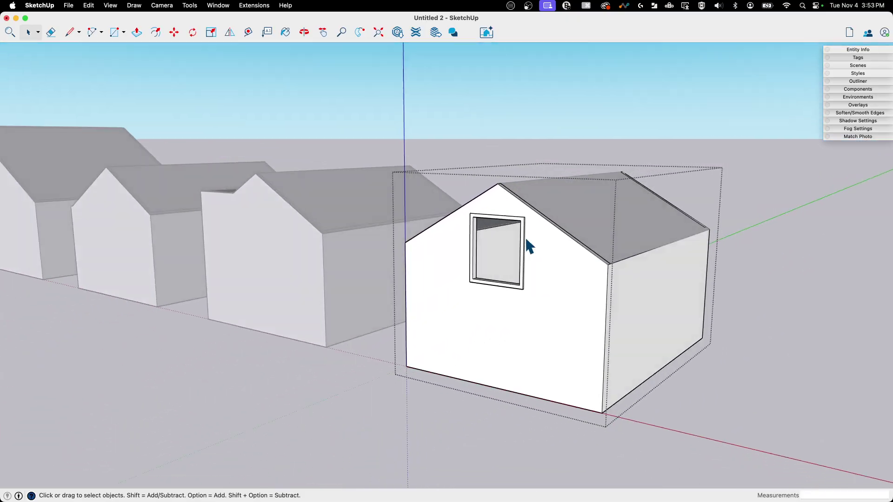
middle_drag(518, 253, 472, 197)
scroll(485, 220, up, 3)
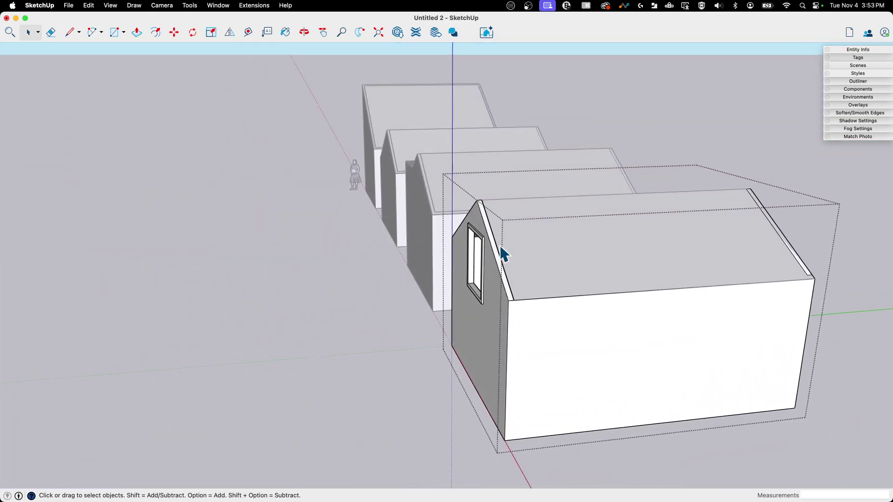
middle_drag(504, 263, 289, 314)
middle_drag(483, 85, 535, 153)
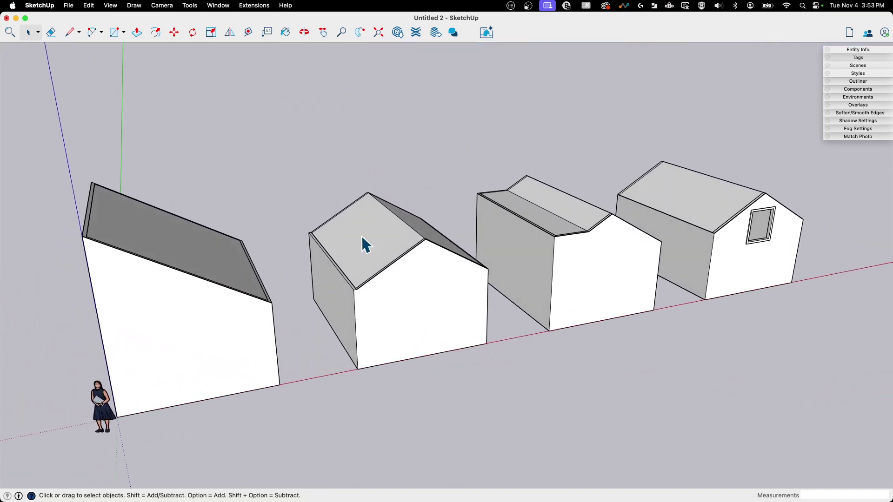
middle_drag(355, 253, 268, 287)
middle_drag(507, 257, 755, 142)
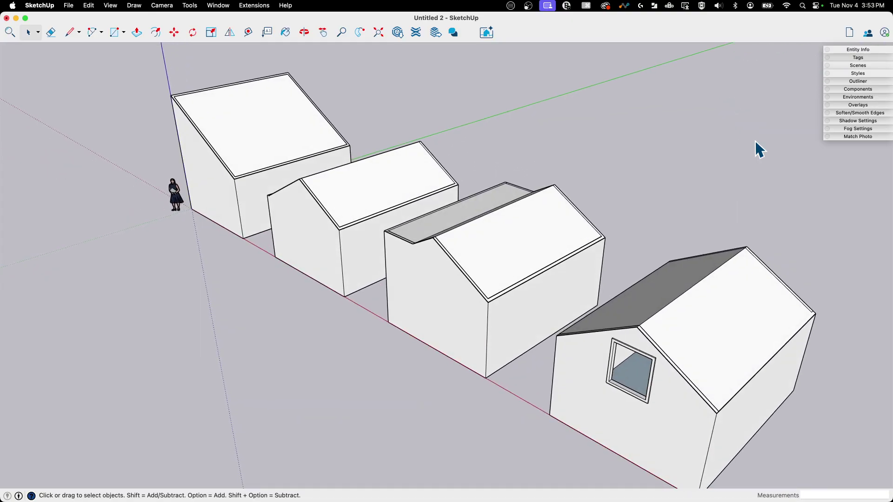